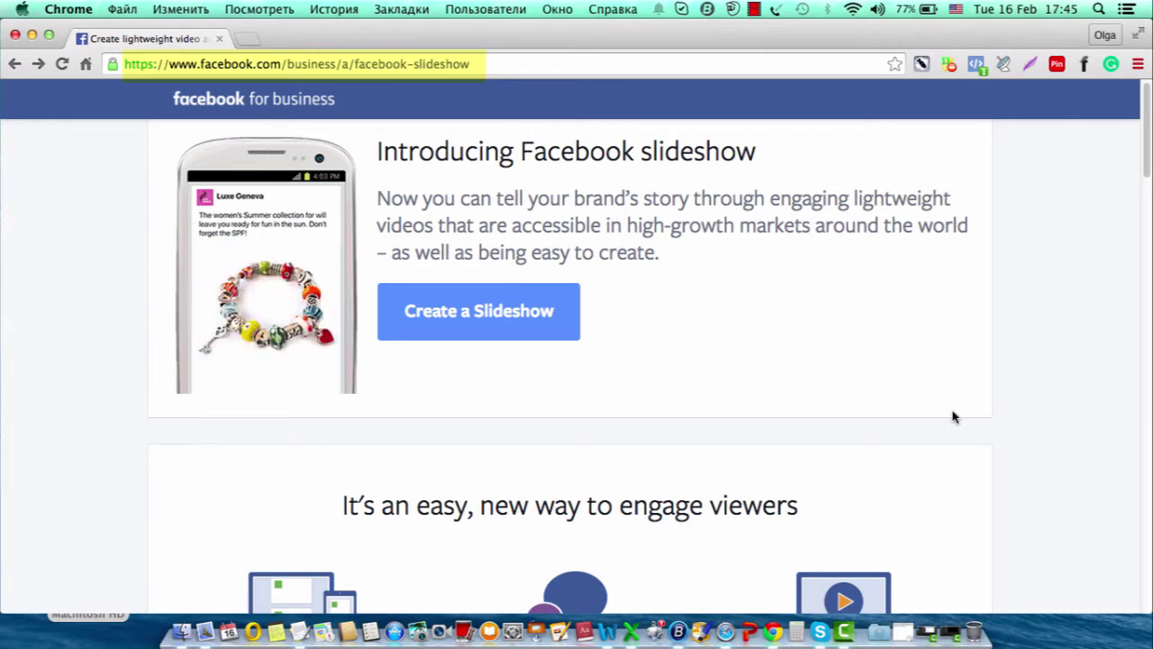
Step: Scroll through the slideshow overview's key benefits and 'How slideshow works' section, then back up
{"action": "scroll", "coordinate": [955, 416], "scroll_direction": "down", "scroll_amount": 1}
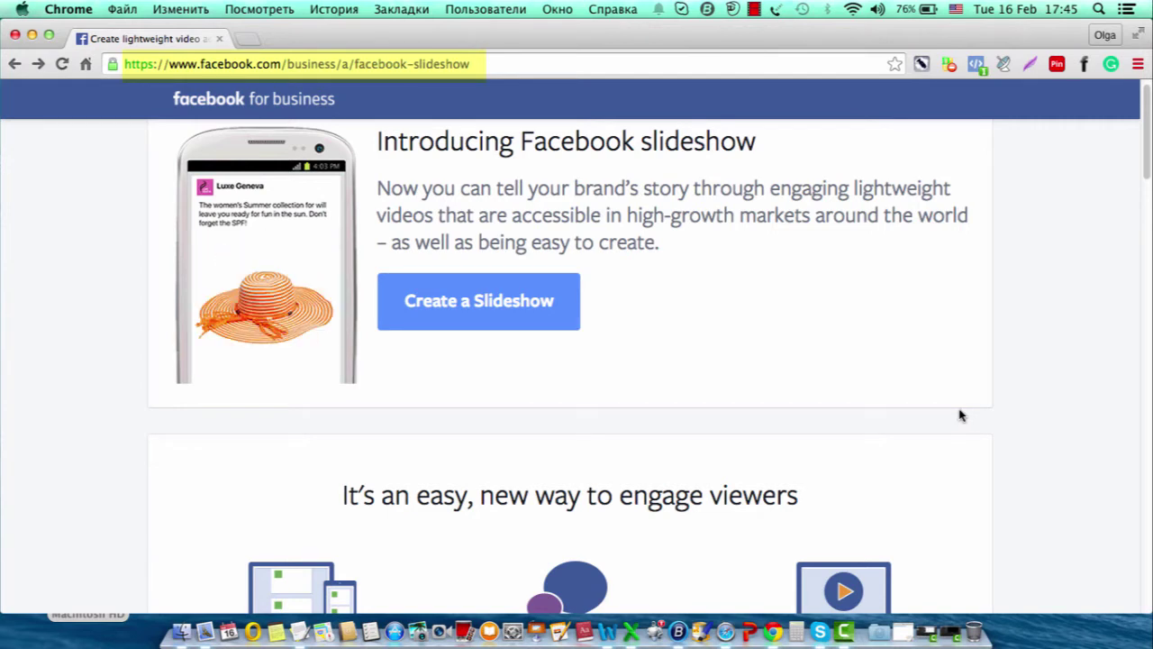
{"action": "scroll", "coordinate": [962, 415], "scroll_direction": "down", "scroll_amount": 1}
{"action": "scroll", "coordinate": [962, 416], "scroll_direction": "down", "scroll_amount": 3}
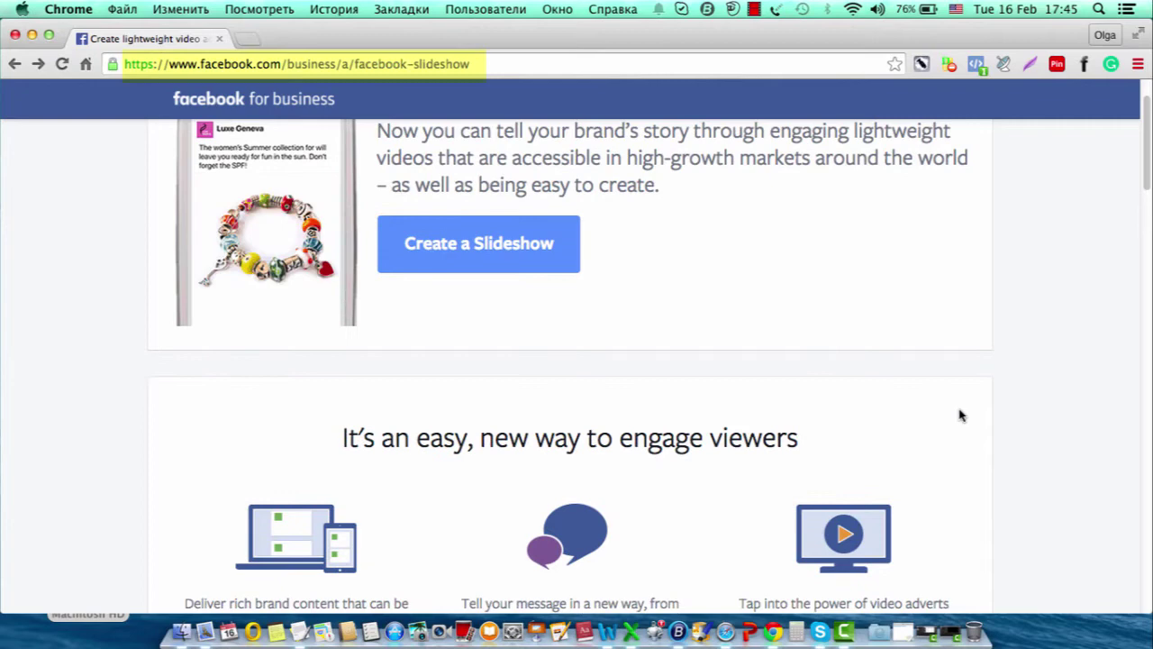
{"action": "scroll", "coordinate": [961, 415], "scroll_direction": "down", "scroll_amount": 4}
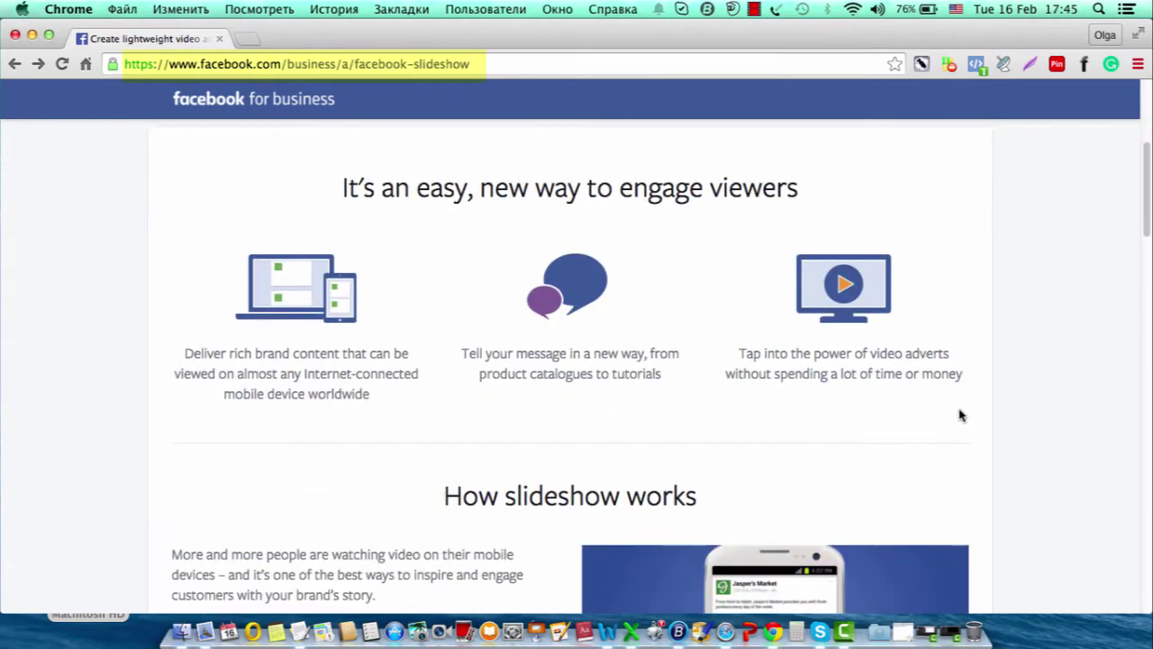
{"action": "scroll", "coordinate": [961, 415], "scroll_direction": "down", "scroll_amount": 1}
{"action": "scroll", "coordinate": [962, 416], "scroll_direction": "down", "scroll_amount": 5}
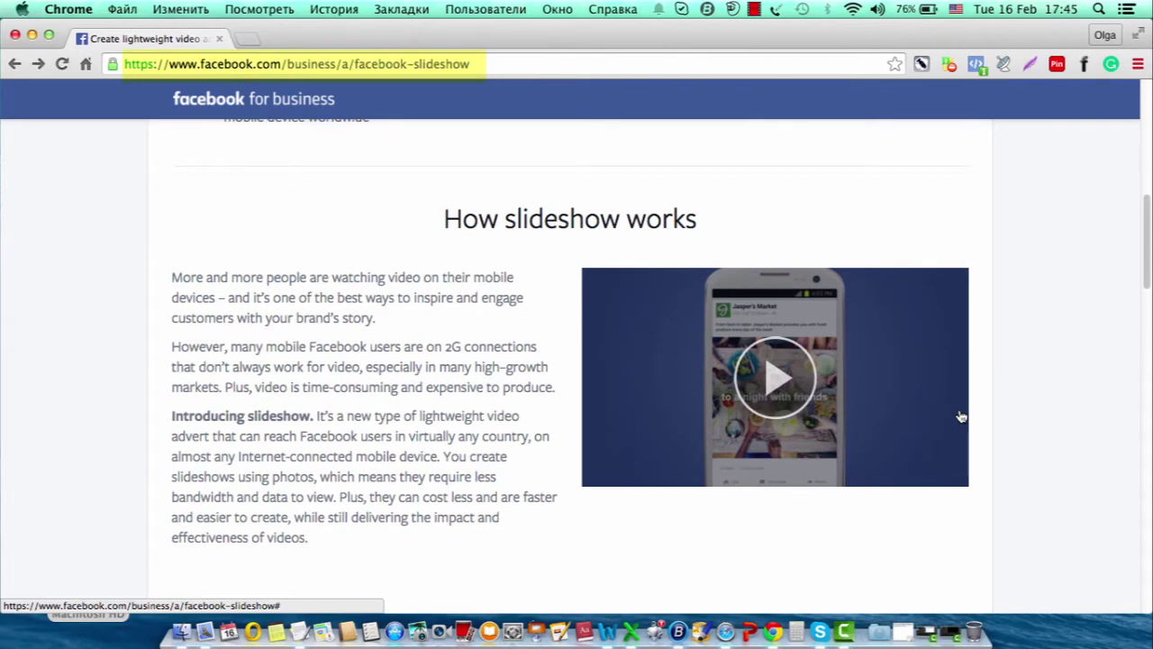
{"action": "scroll", "coordinate": [961, 415], "scroll_direction": "up", "scroll_amount": 3}
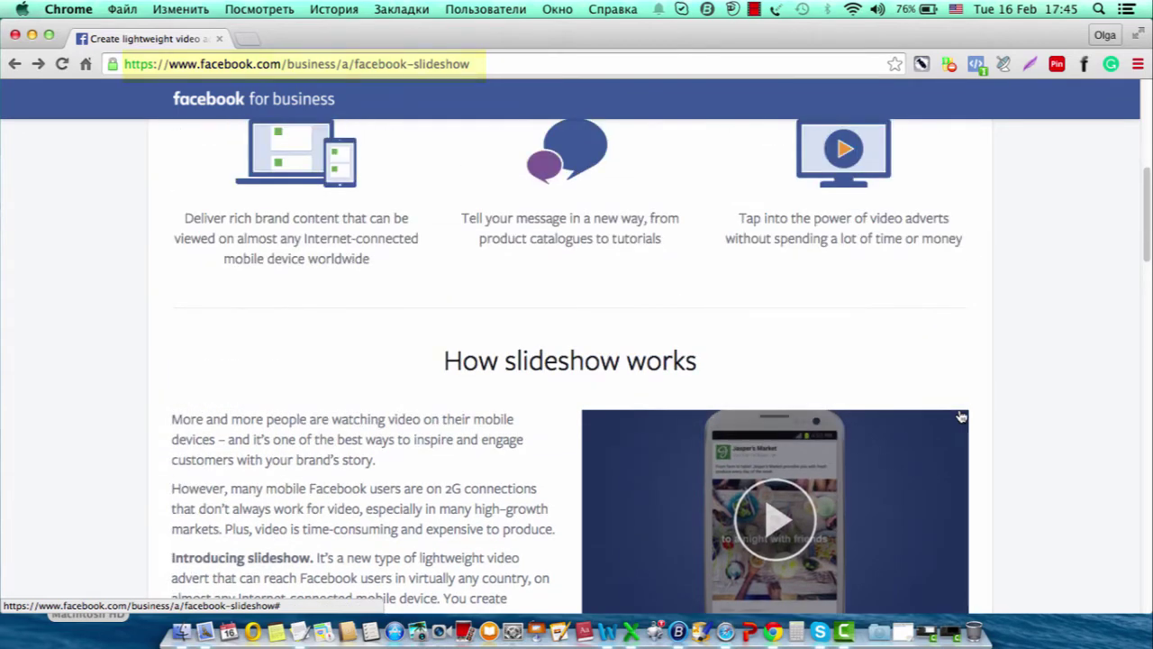
{"action": "scroll", "coordinate": [962, 415], "scroll_direction": "up", "scroll_amount": 3}
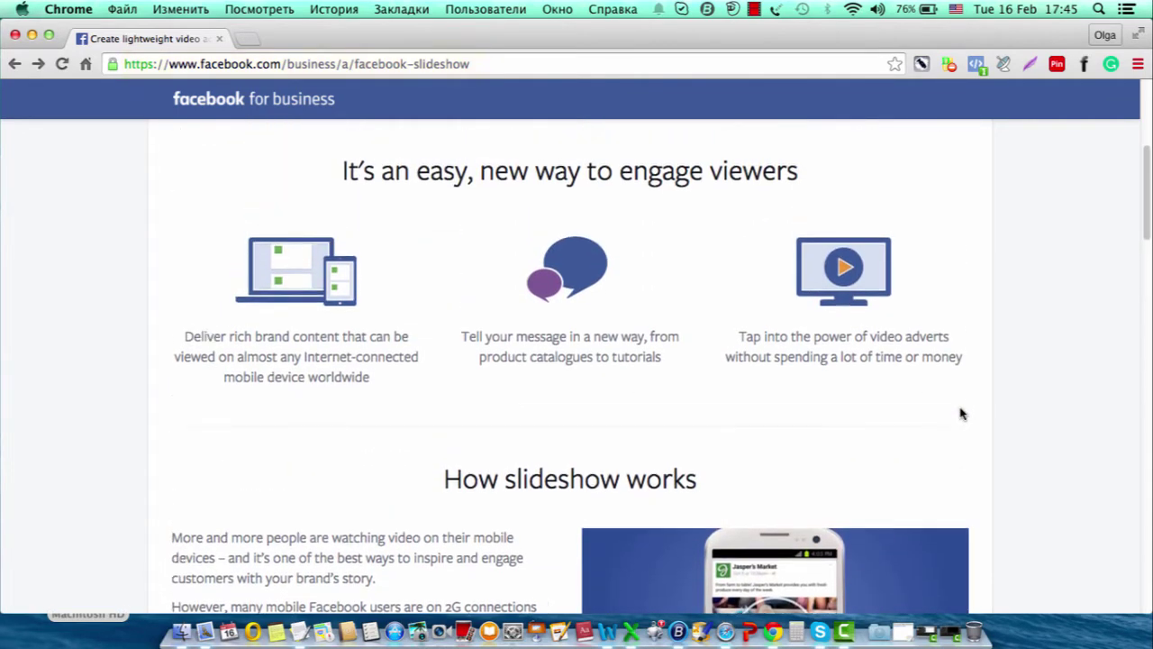
{"action": "scroll", "coordinate": [961, 413], "scroll_direction": "up", "scroll_amount": 2}
{"action": "scroll", "coordinate": [962, 413], "scroll_direction": "up", "scroll_amount": 2}
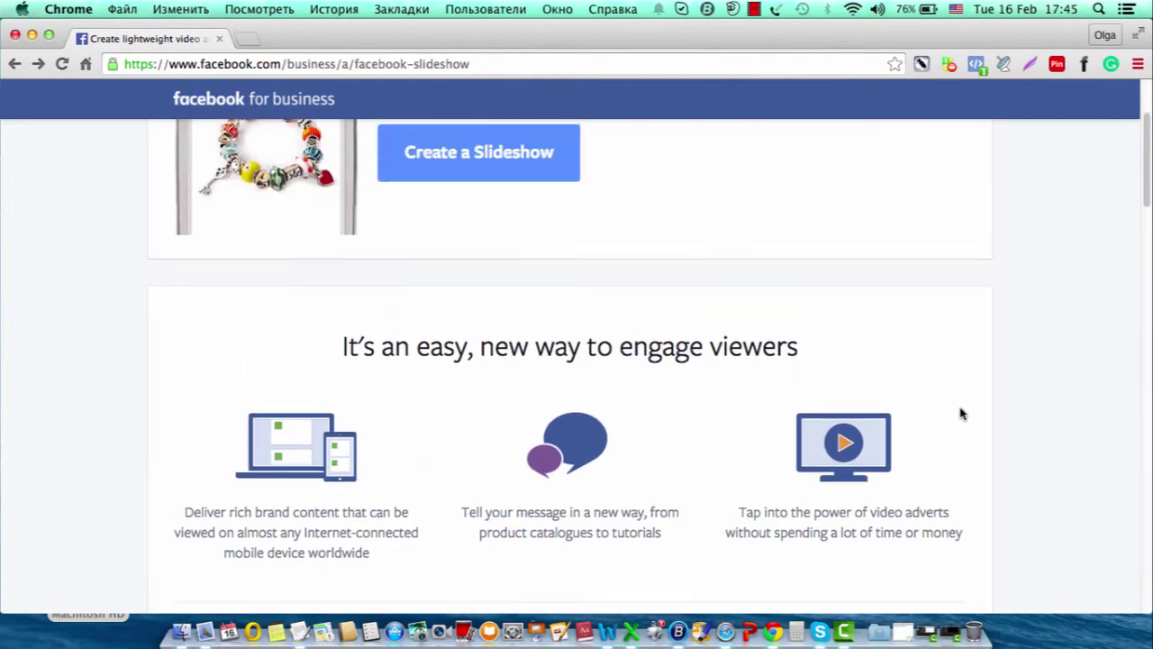
{"action": "scroll", "coordinate": [961, 414], "scroll_direction": "up", "scroll_amount": 3}
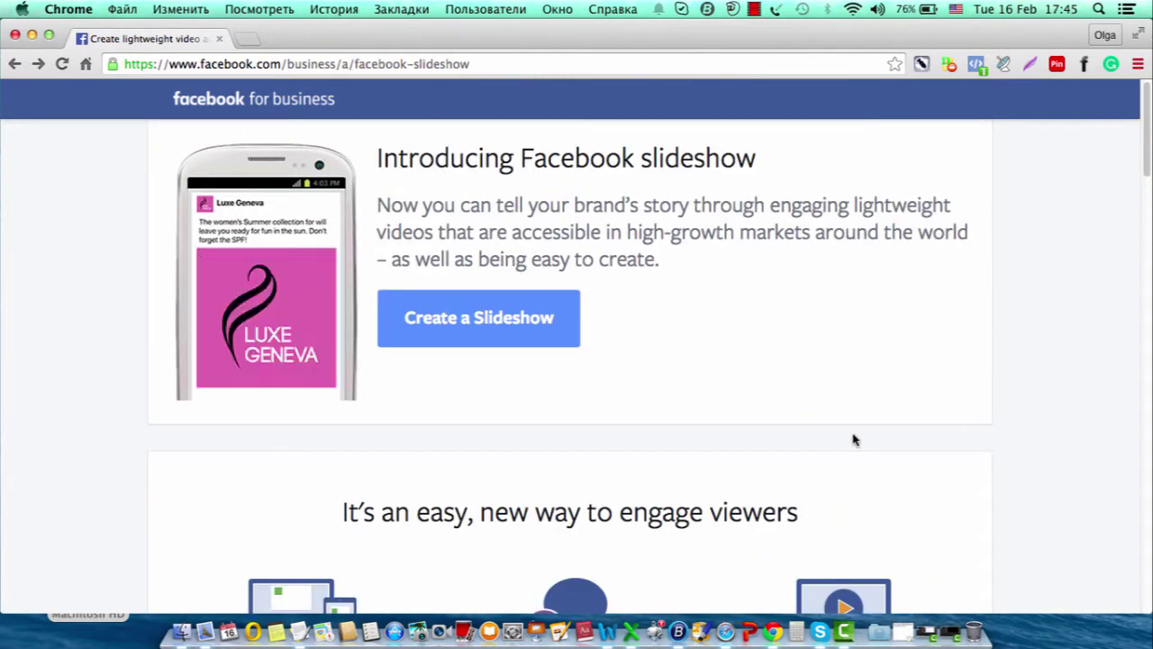
Step: Start a new slideshow ad as a Promote your Page campaign for your own Page
{"action": "left_click", "coordinate": [498, 336]}
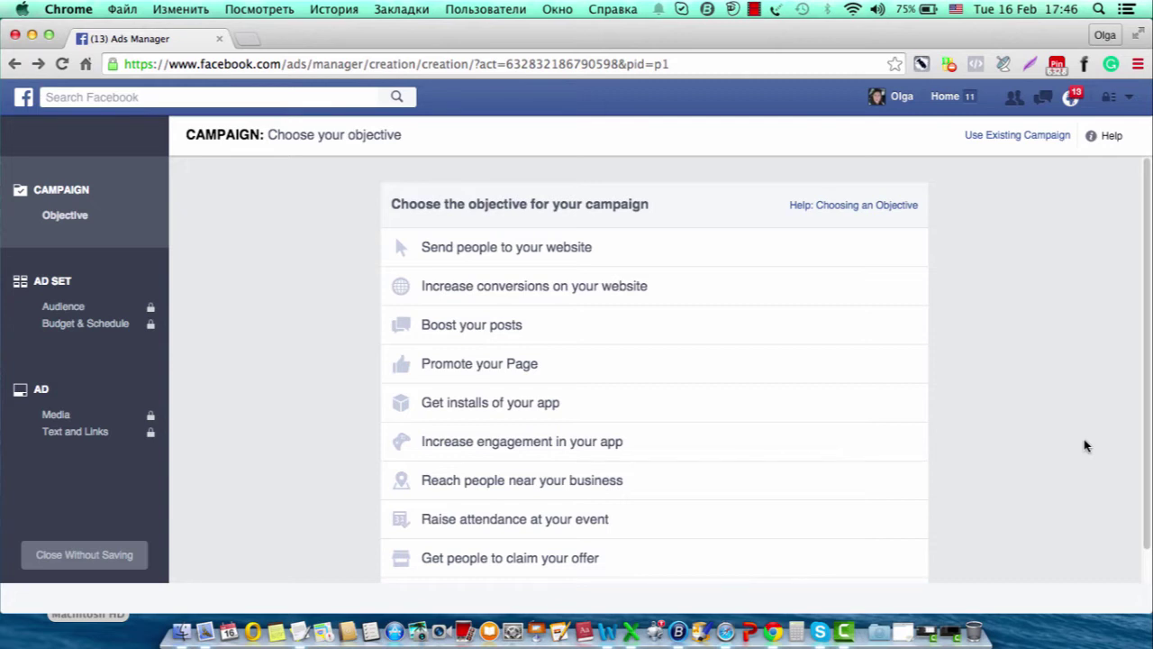
{"action": "mouse_move", "coordinate": [514, 373]}
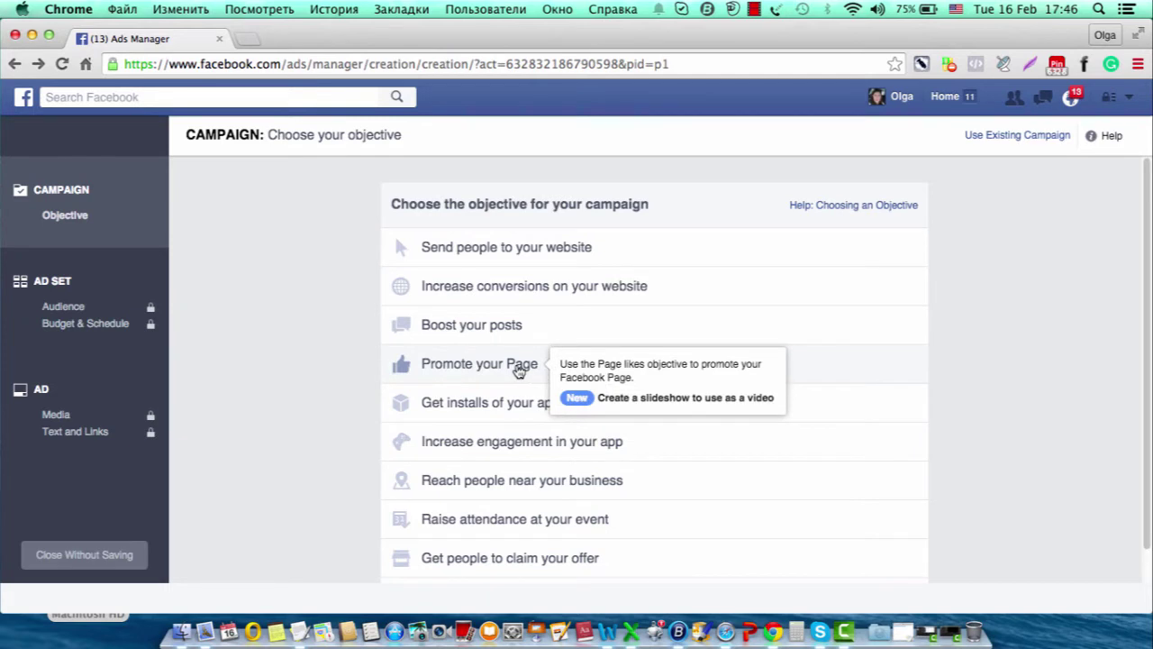
{"action": "left_click", "coordinate": [514, 370]}
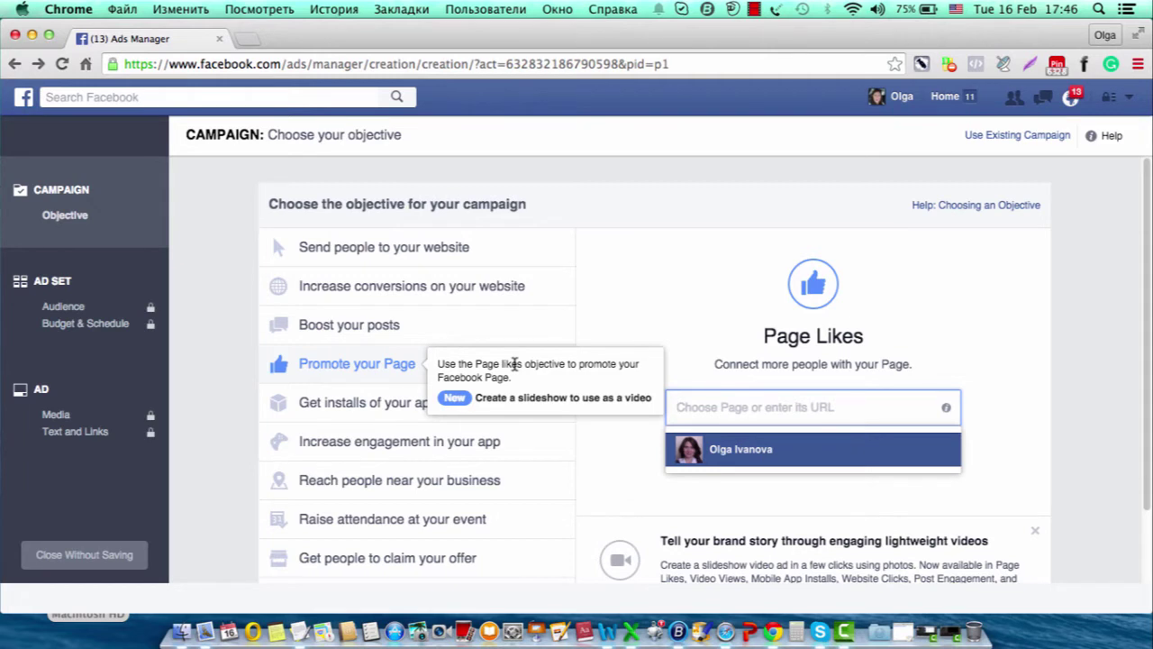
{"action": "left_click", "coordinate": [716, 450]}
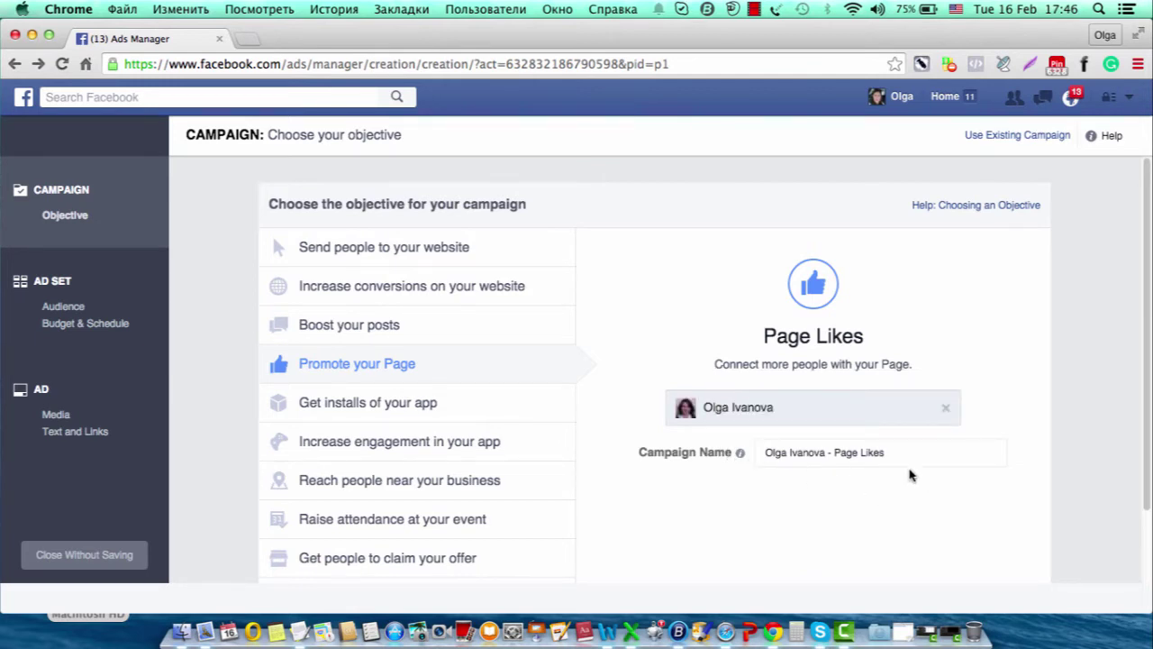
Step: Delete ' - Page Likes' so the campaign name is just the Page name
{"action": "left_click_drag", "start_coordinate": [826, 453], "coordinate": [893, 452]}
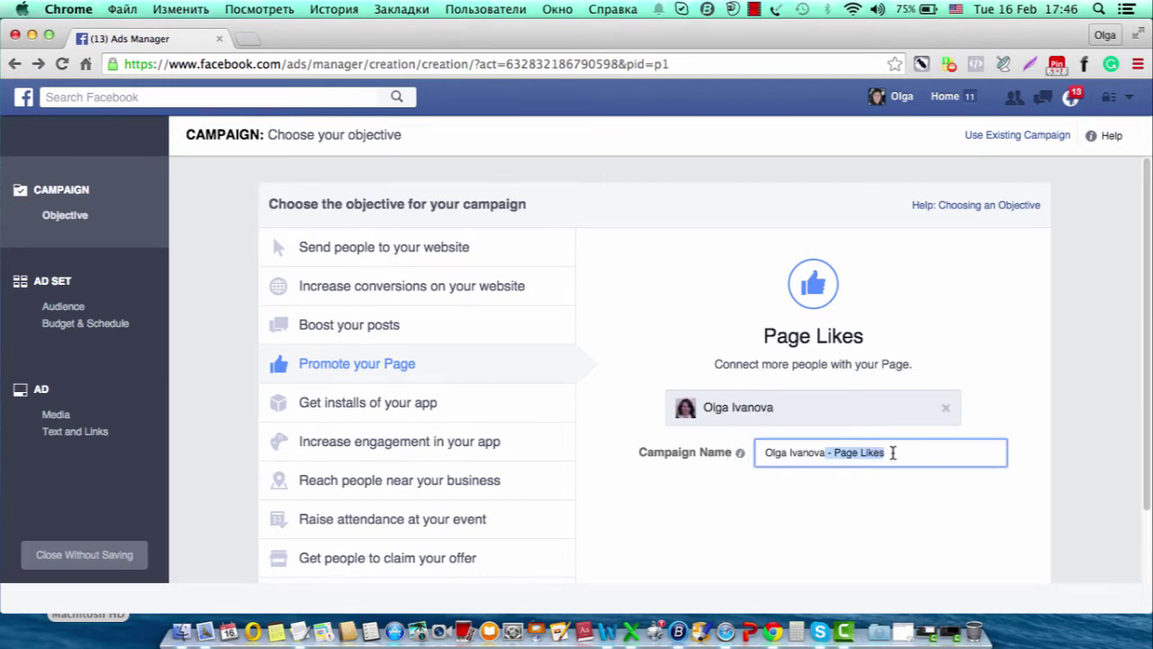
{"action": "key", "text": "BackSpace"}
{"action": "scroll", "coordinate": [655, 360], "scroll_direction": "down", "scroll_amount": 2}
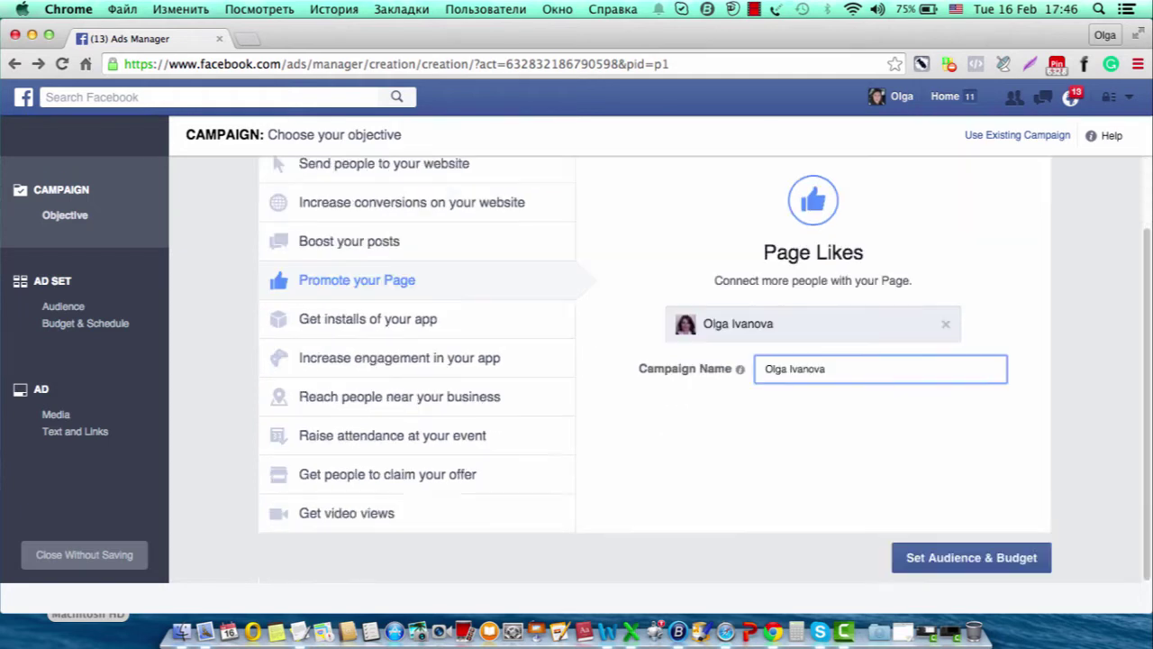
Step: Continue to the audience, add Aachen as the location and set minimum age to 20
{"action": "left_click", "coordinate": [965, 559]}
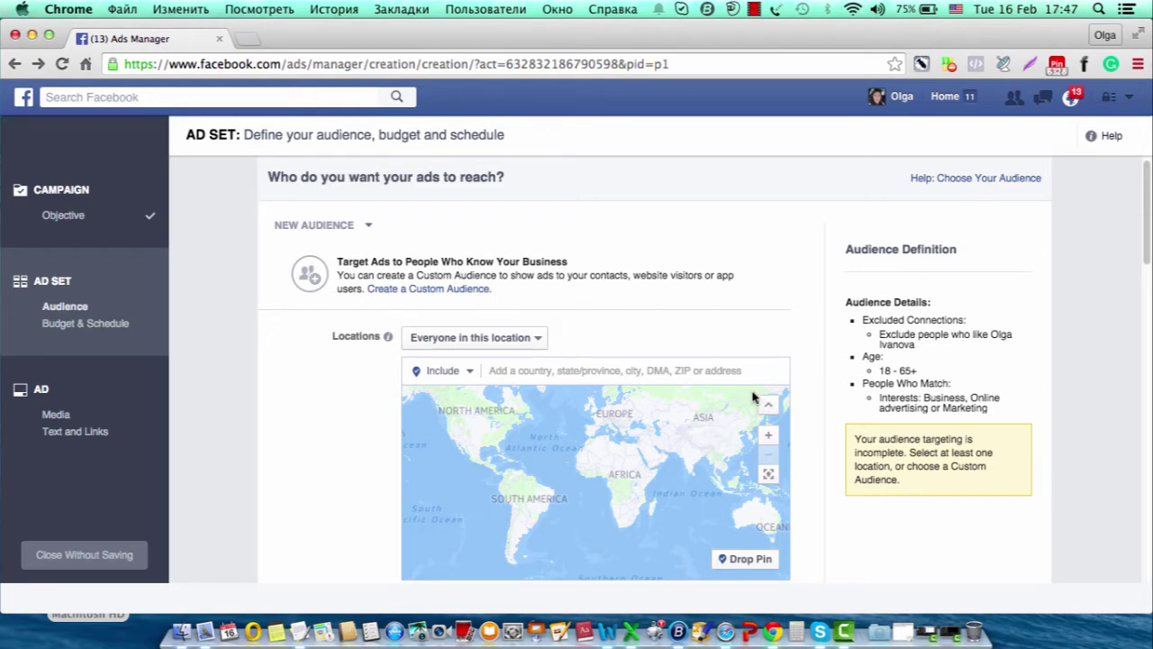
{"action": "left_click", "coordinate": [545, 371]}
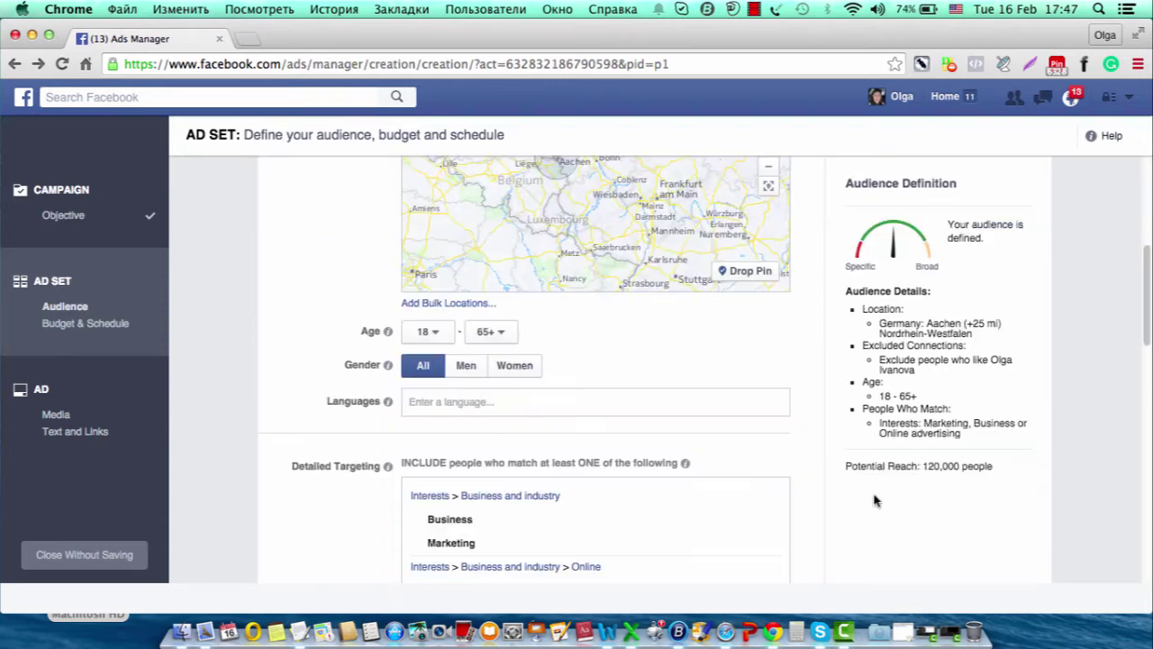
{"action": "left_click", "coordinate": [438, 335]}
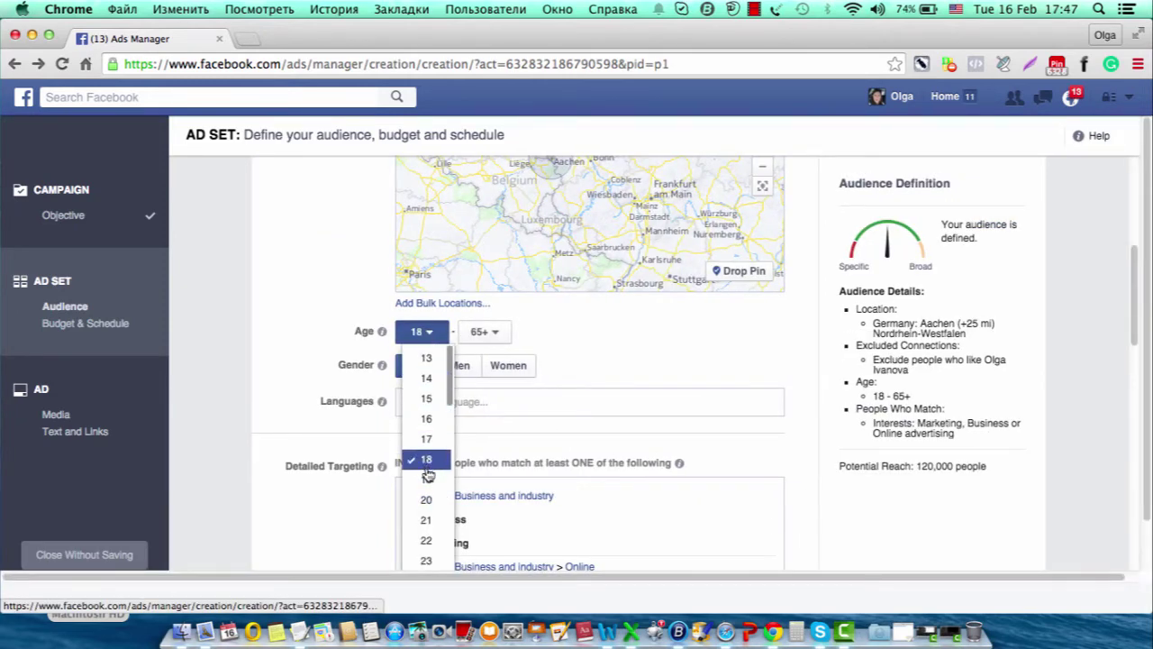
{"action": "left_click", "coordinate": [426, 500]}
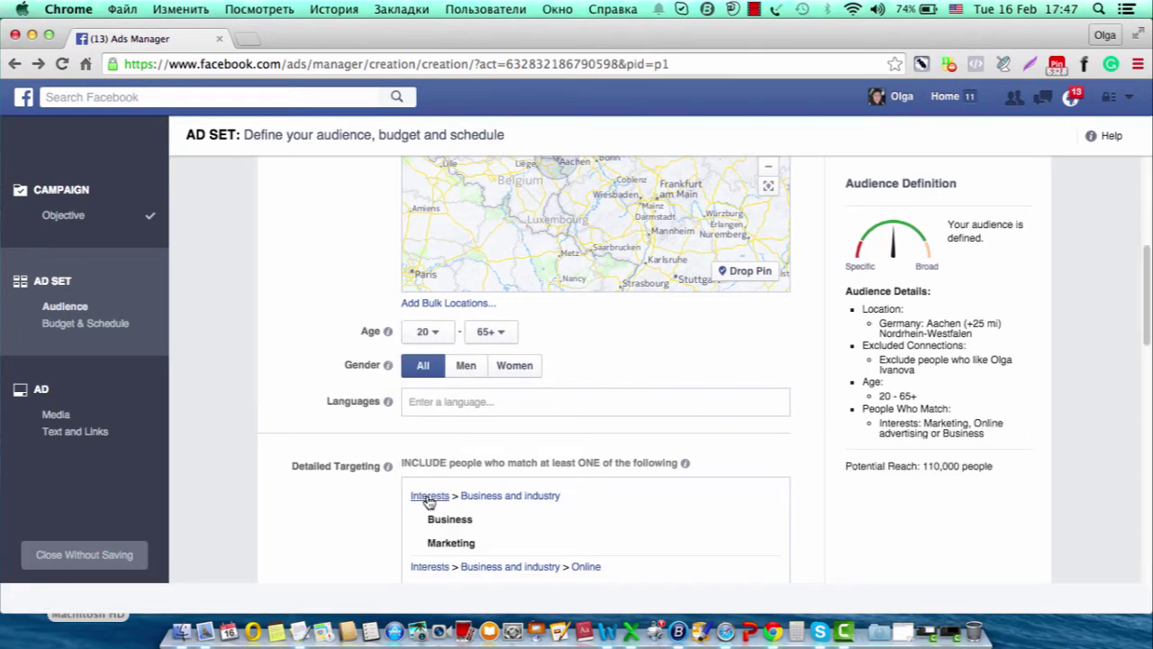
Step: Restrict the audience to women and add English (All) as the language
{"action": "left_click", "coordinate": [531, 369]}
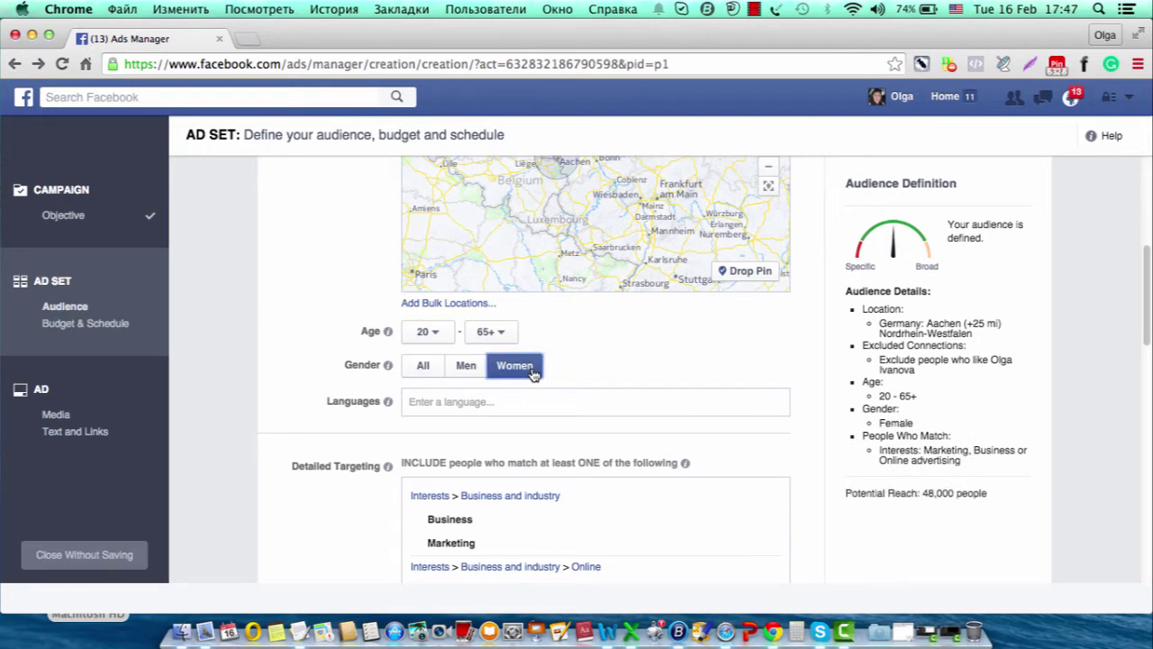
{"action": "left_click", "coordinate": [442, 403]}
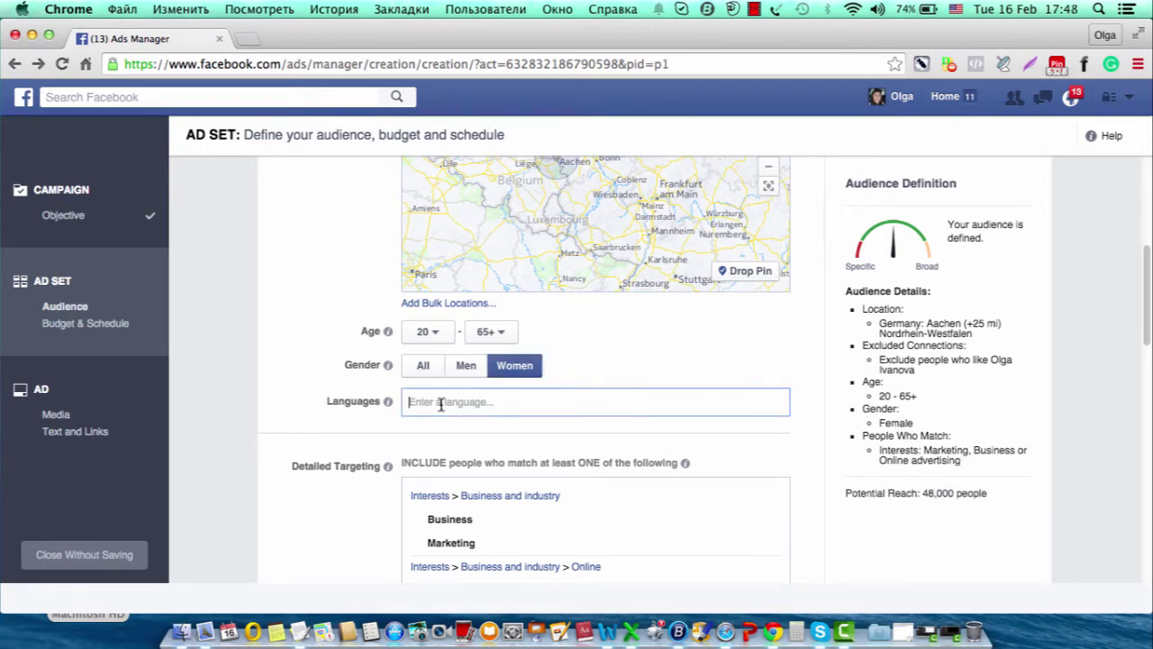
{"action": "type", "text": "e"}
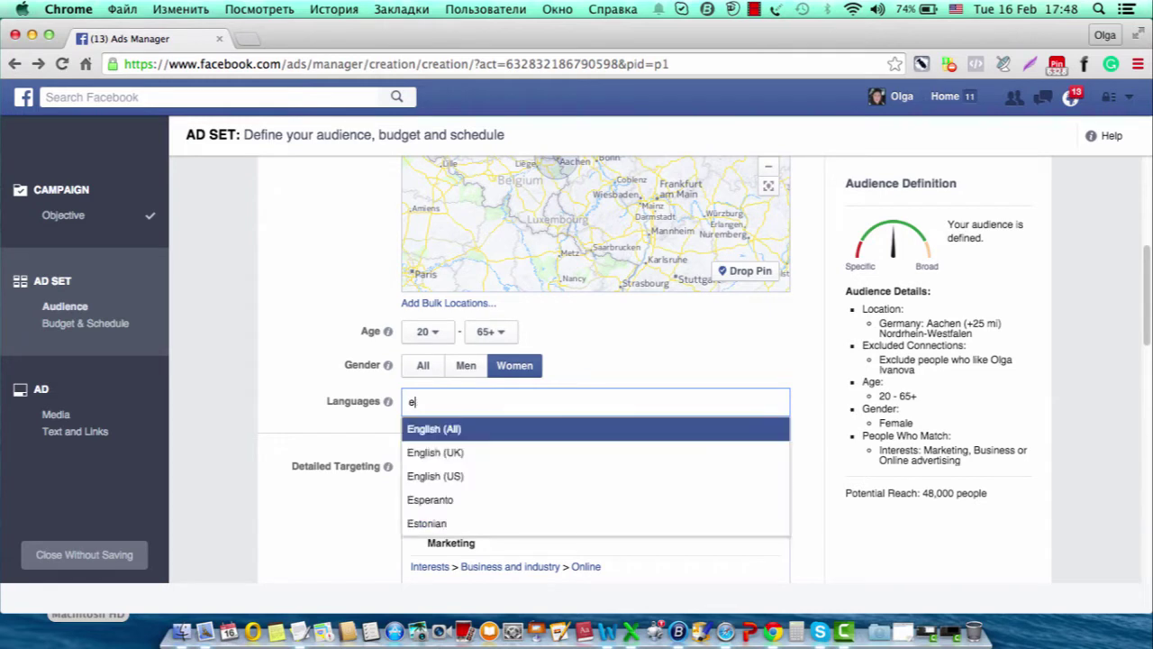
{"action": "left_click", "coordinate": [450, 430]}
Step: Add Entrepreneurship to the detailed-targeting interests and close the suggestions list
{"action": "scroll", "coordinate": [509, 510], "scroll_direction": "down", "scroll_amount": 2}
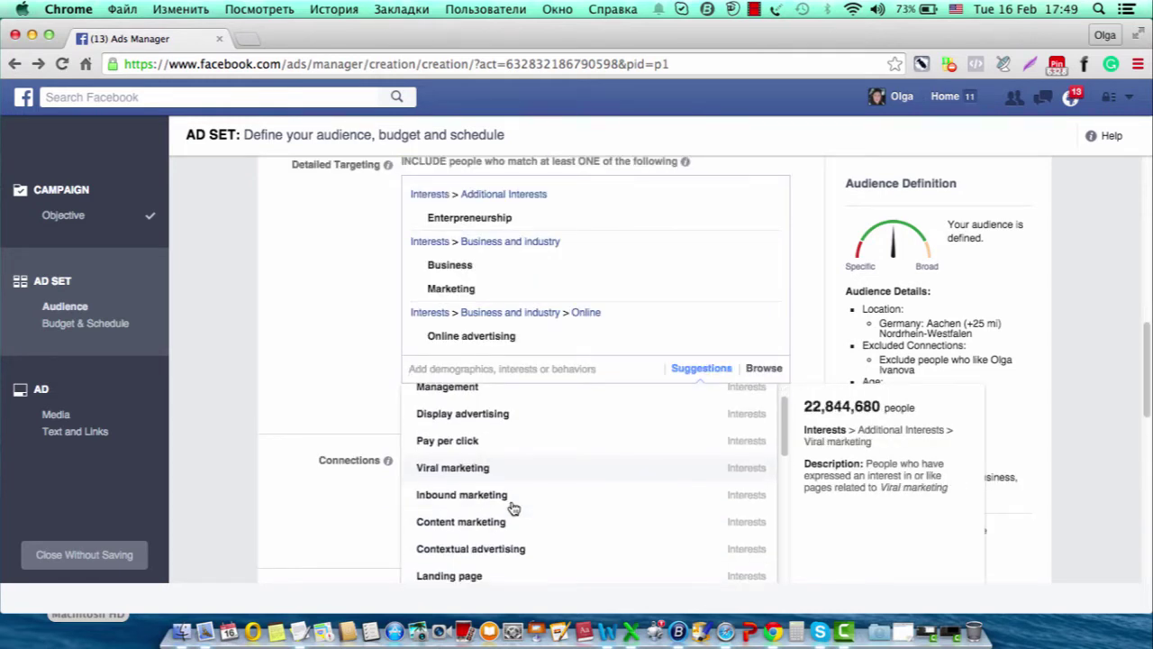
{"action": "scroll", "coordinate": [514, 509], "scroll_direction": "down", "scroll_amount": 1}
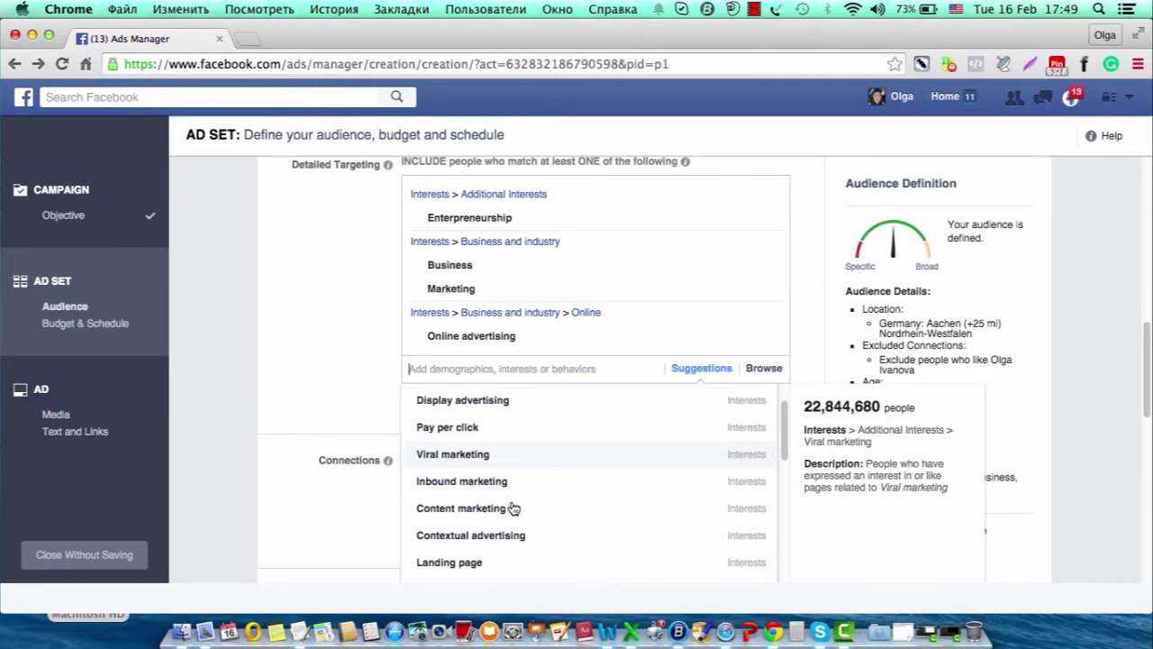
{"action": "scroll", "coordinate": [512, 508], "scroll_direction": "down", "scroll_amount": 2}
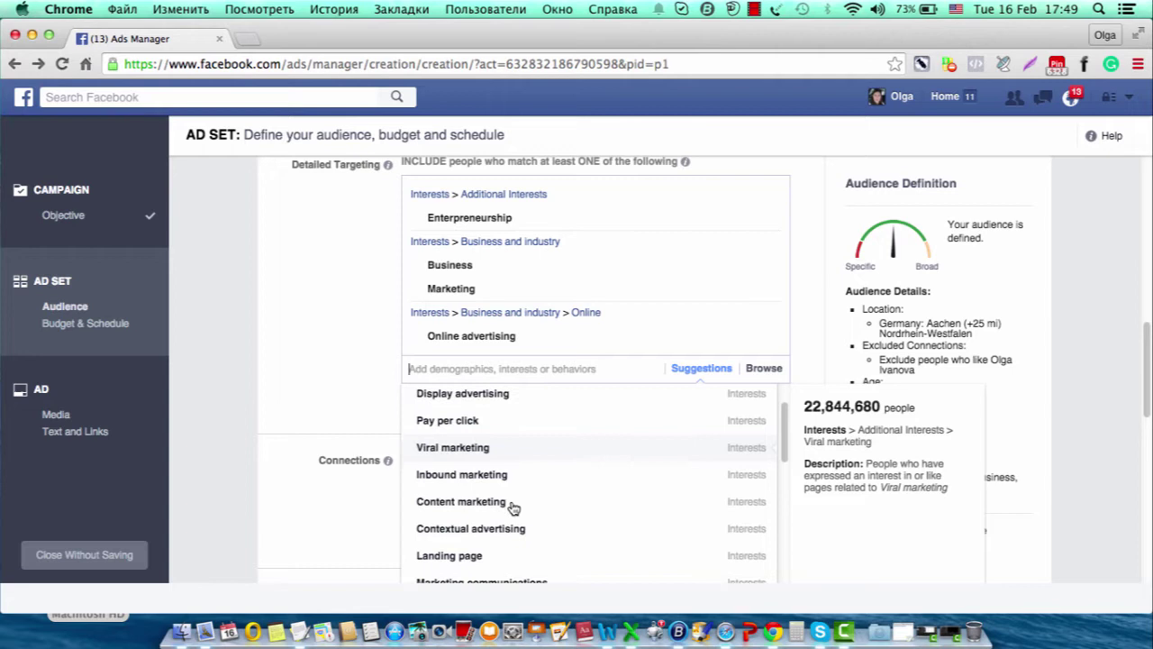
{"action": "scroll", "coordinate": [514, 510], "scroll_direction": "down", "scroll_amount": 5}
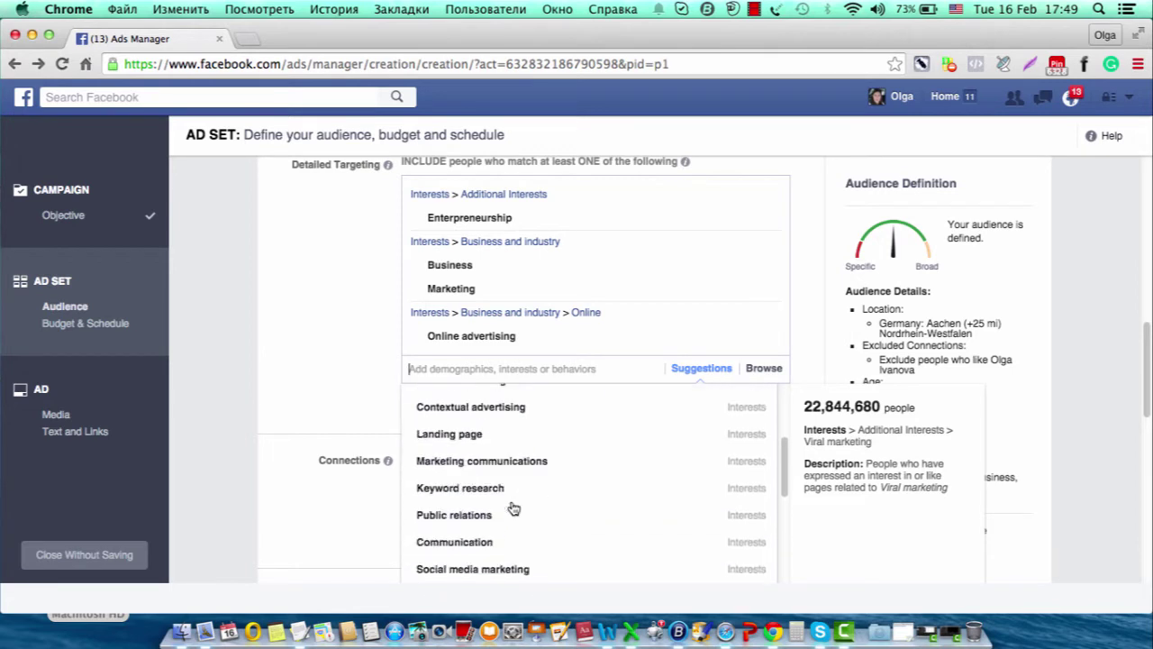
{"action": "scroll", "coordinate": [514, 509], "scroll_direction": "down", "scroll_amount": 1}
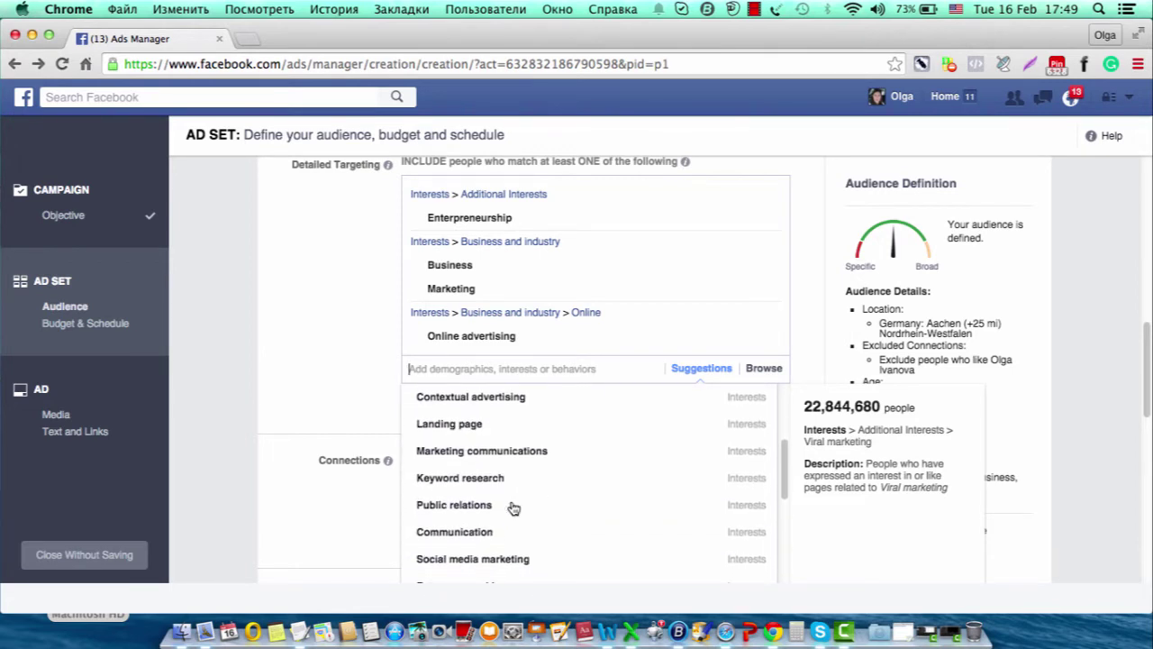
{"action": "scroll", "coordinate": [514, 509], "scroll_direction": "down", "scroll_amount": 1}
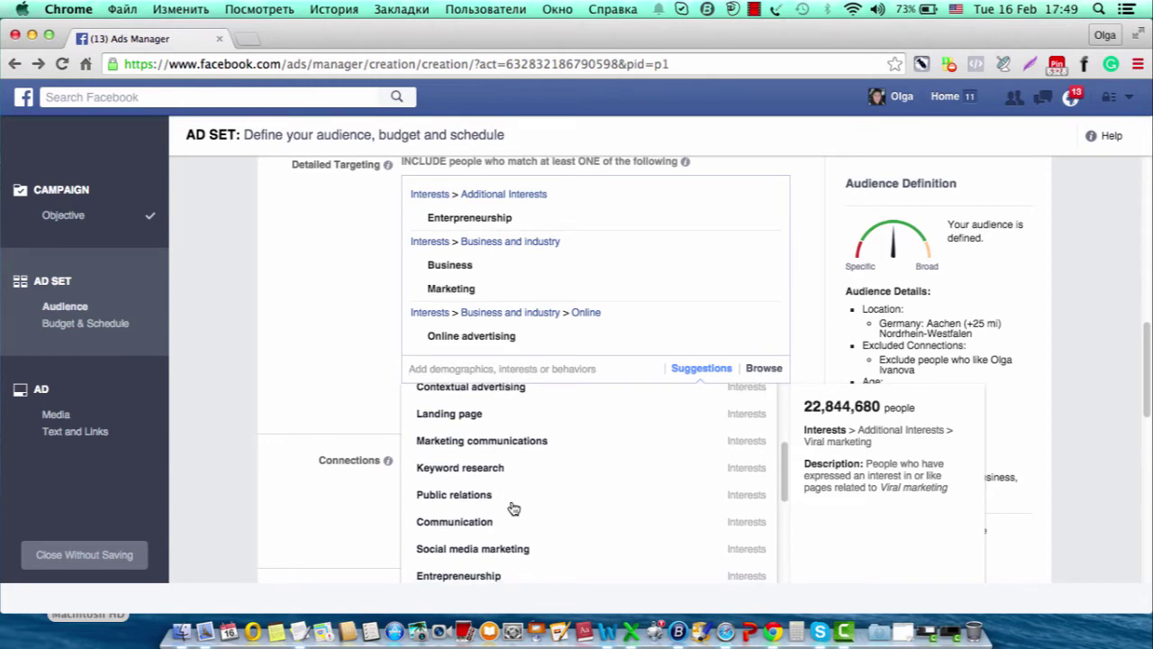
{"action": "scroll", "coordinate": [514, 509], "scroll_direction": "down", "scroll_amount": 1}
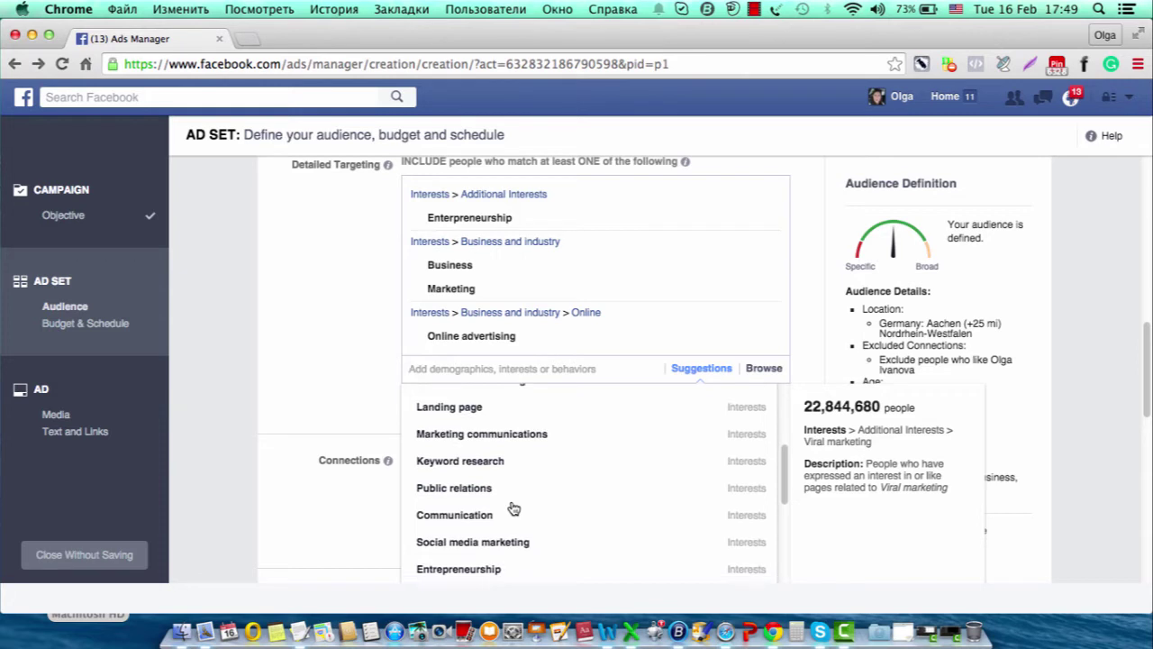
{"action": "left_click", "coordinate": [471, 570]}
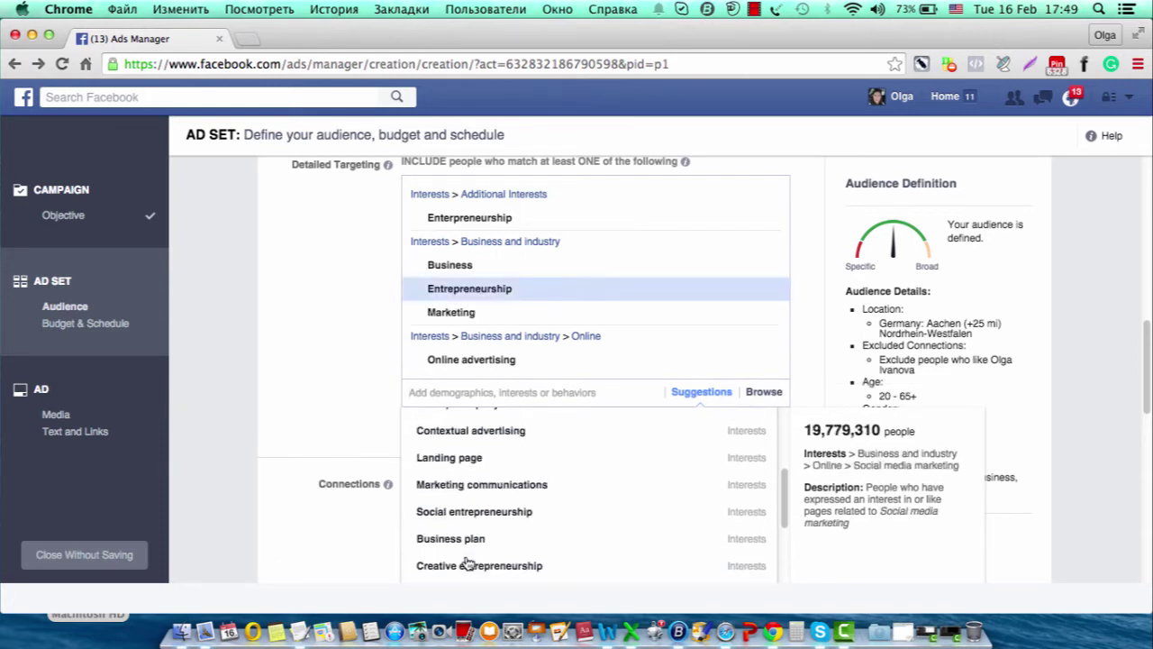
{"action": "left_click", "coordinate": [356, 404]}
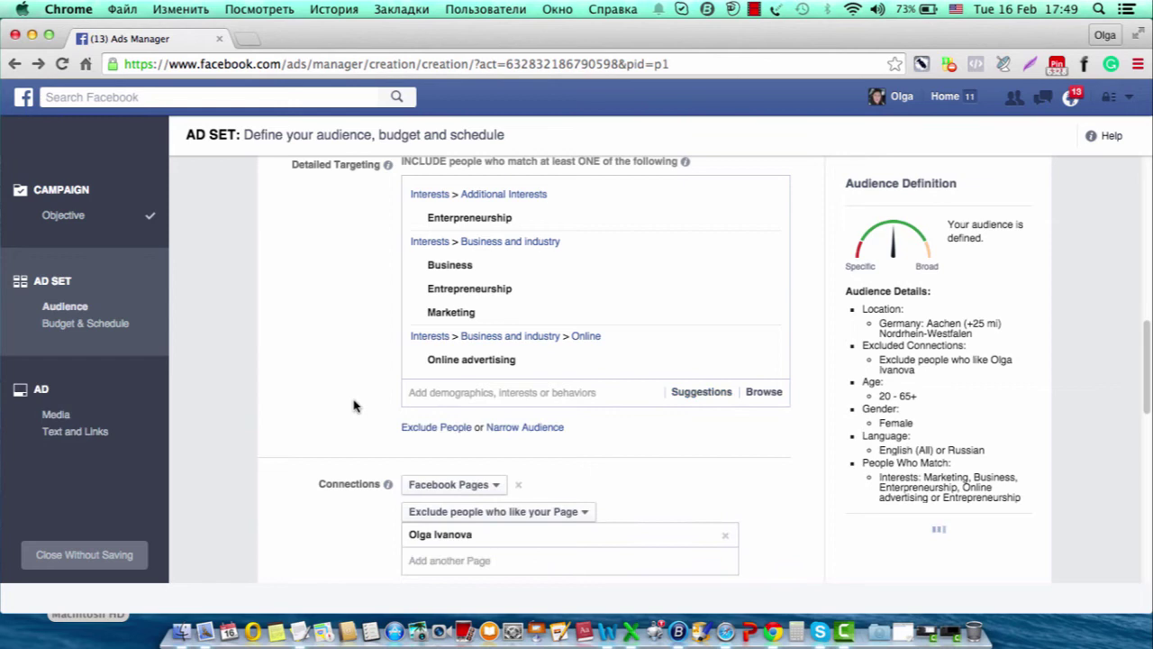
{"action": "scroll", "coordinate": [355, 405], "scroll_direction": "down", "scroll_amount": 2}
{"action": "scroll", "coordinate": [353, 404], "scroll_direction": "down", "scroll_amount": 3}
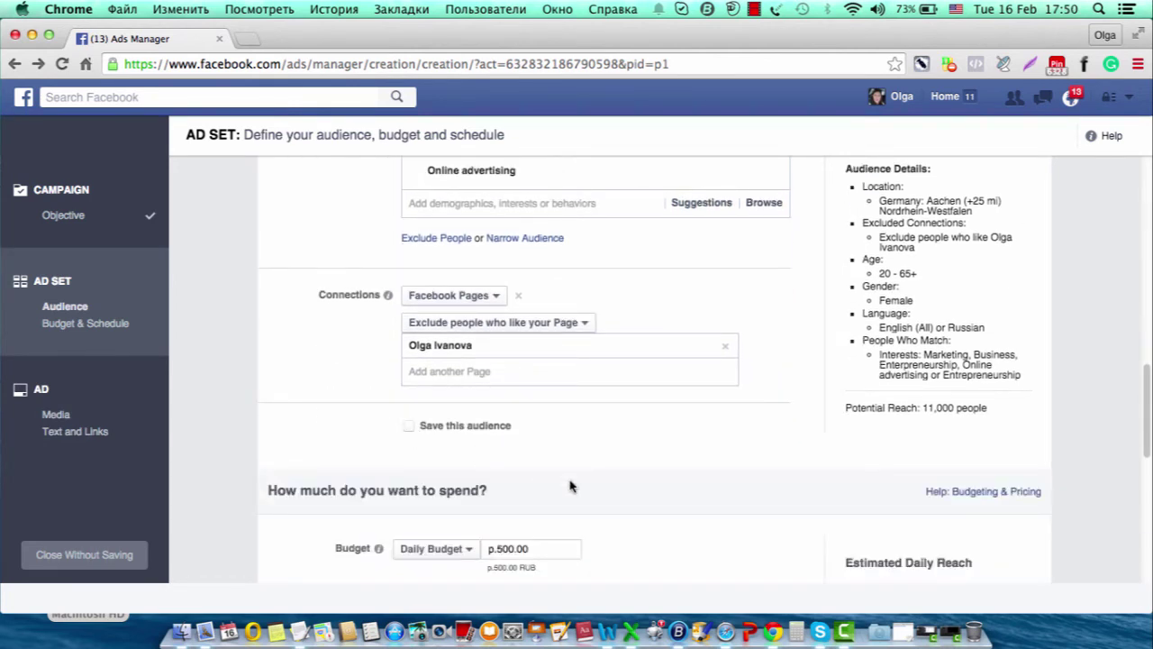
Step: Charge per Page Like instead of per impression and save the ad set
{"action": "scroll", "coordinate": [607, 494], "scroll_direction": "down", "scroll_amount": 1}
{"action": "scroll", "coordinate": [607, 494], "scroll_direction": "down", "scroll_amount": 5}
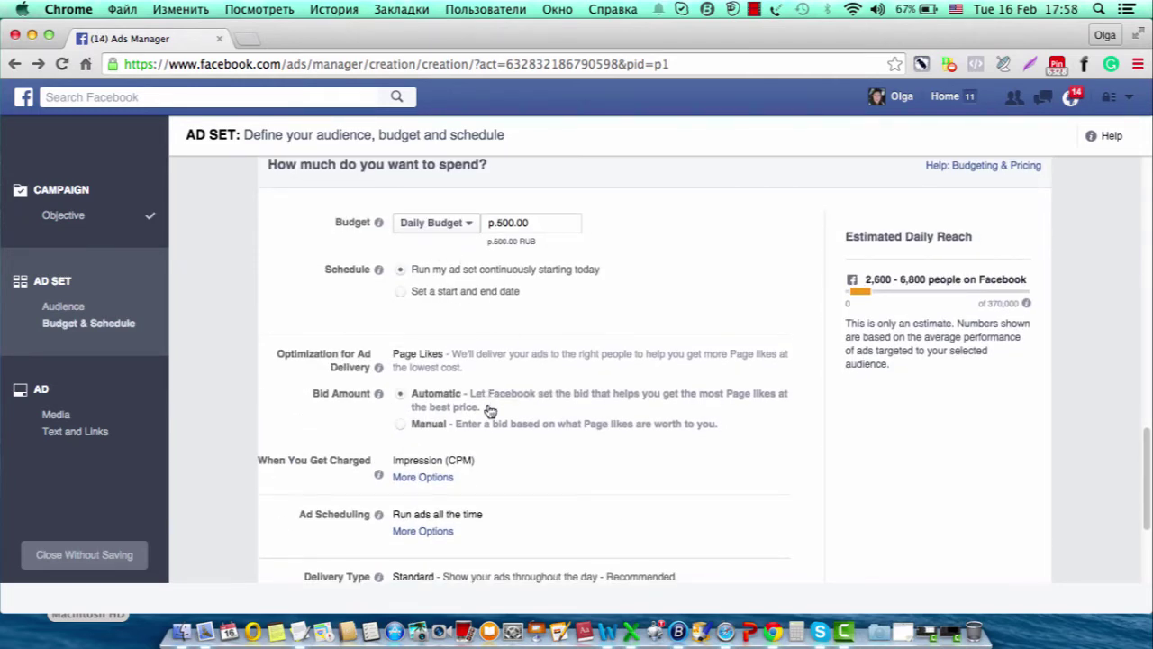
{"action": "left_click", "coordinate": [432, 479]}
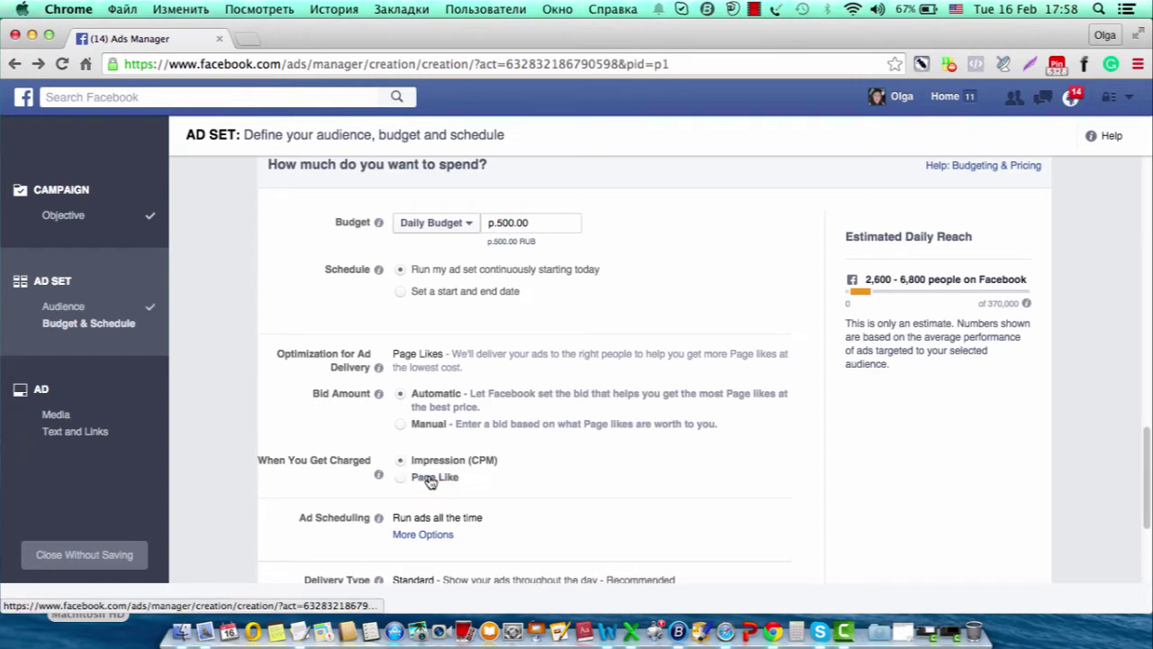
{"action": "left_click", "coordinate": [408, 478]}
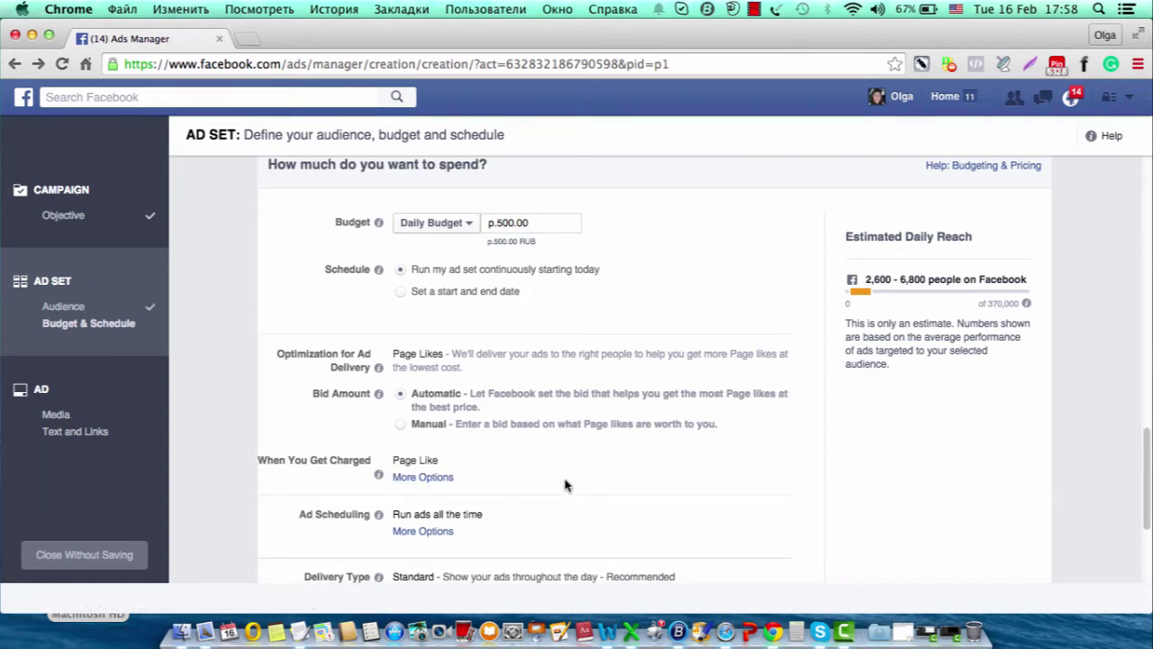
{"action": "scroll", "coordinate": [501, 526], "scroll_direction": "down", "scroll_amount": 4}
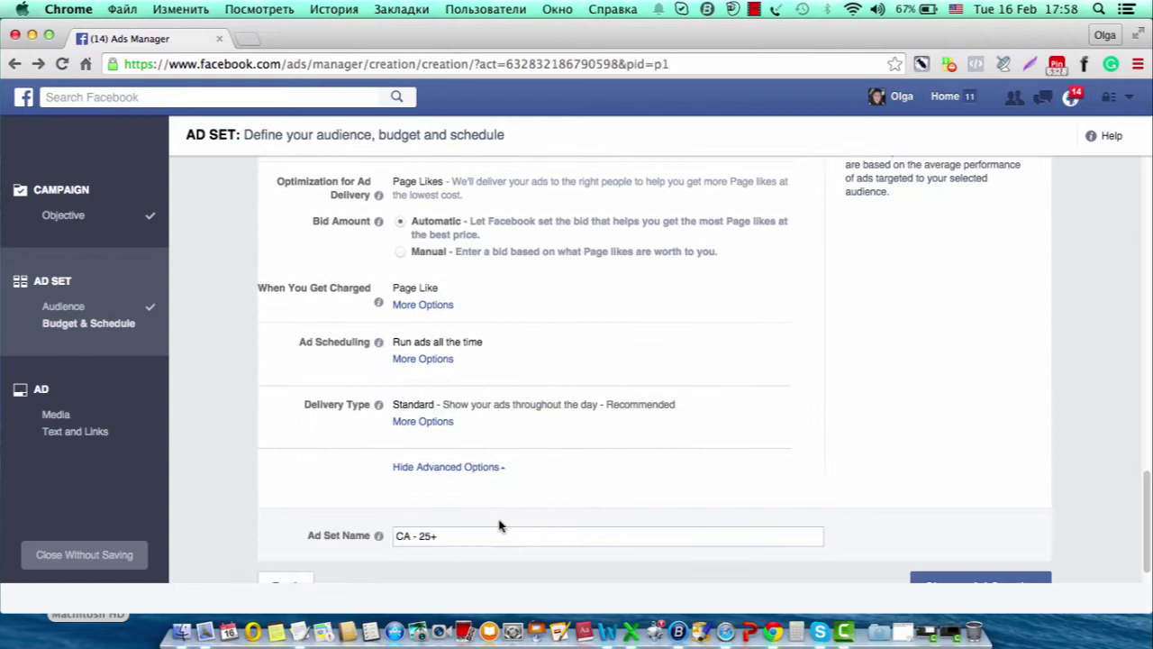
{"action": "scroll", "coordinate": [501, 526], "scroll_direction": "down", "scroll_amount": 2}
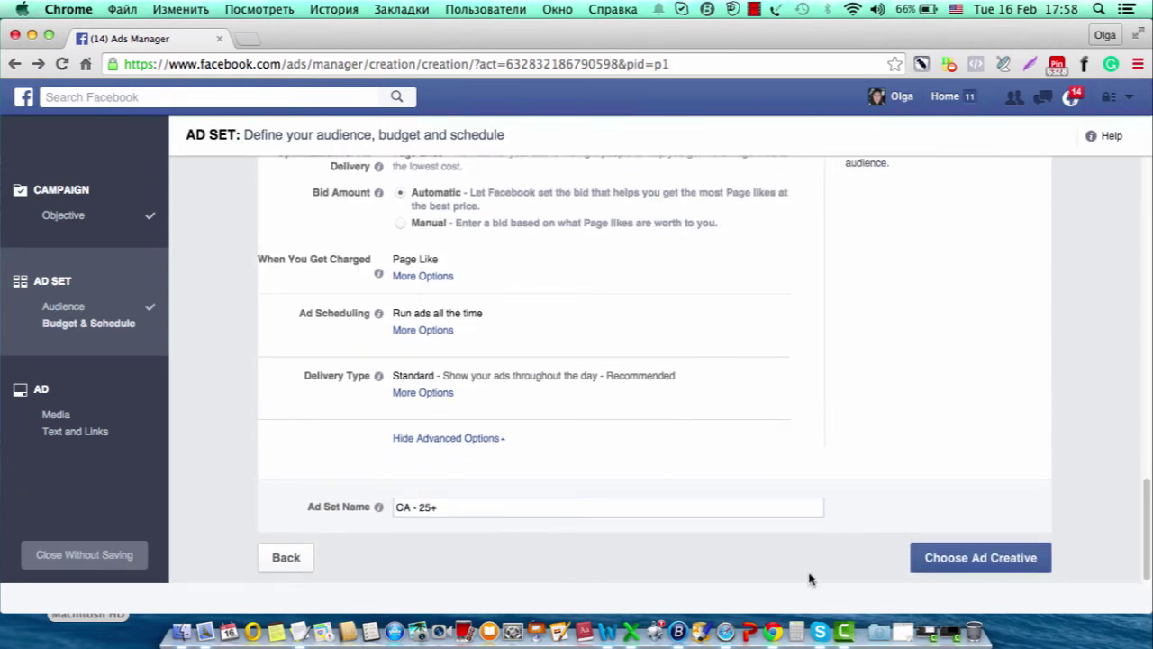
{"action": "left_click", "coordinate": [961, 560]}
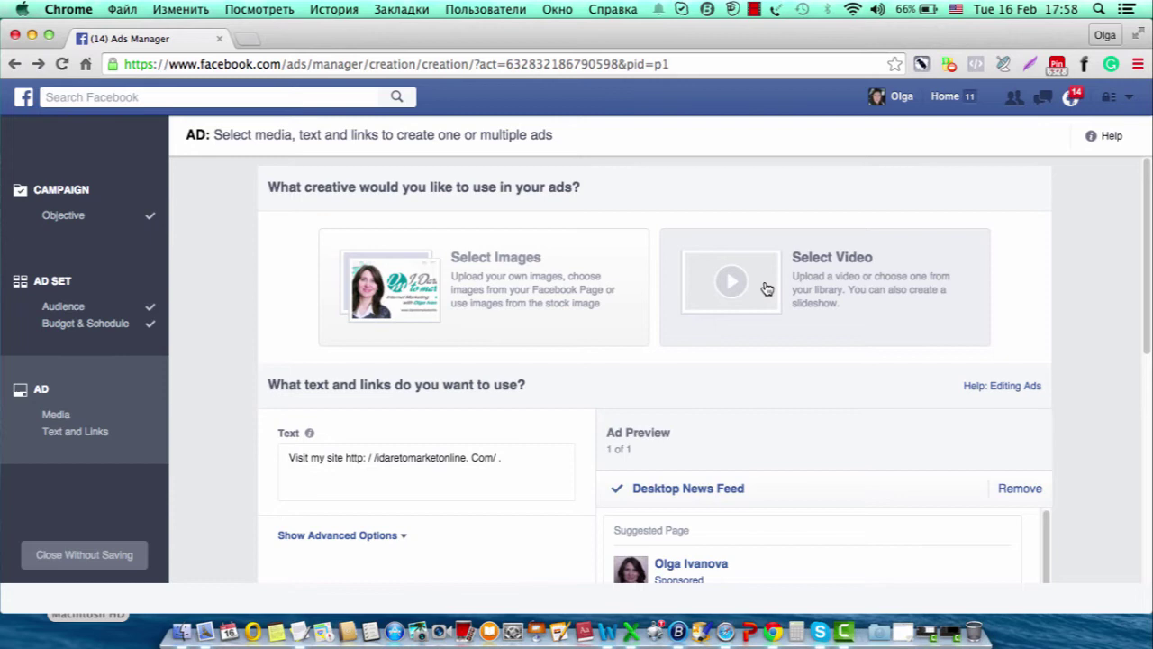
Step: Choose Select Video for the ad creative and dismiss the 'Use 3 - 7 images' tip
{"action": "left_click", "coordinate": [766, 289]}
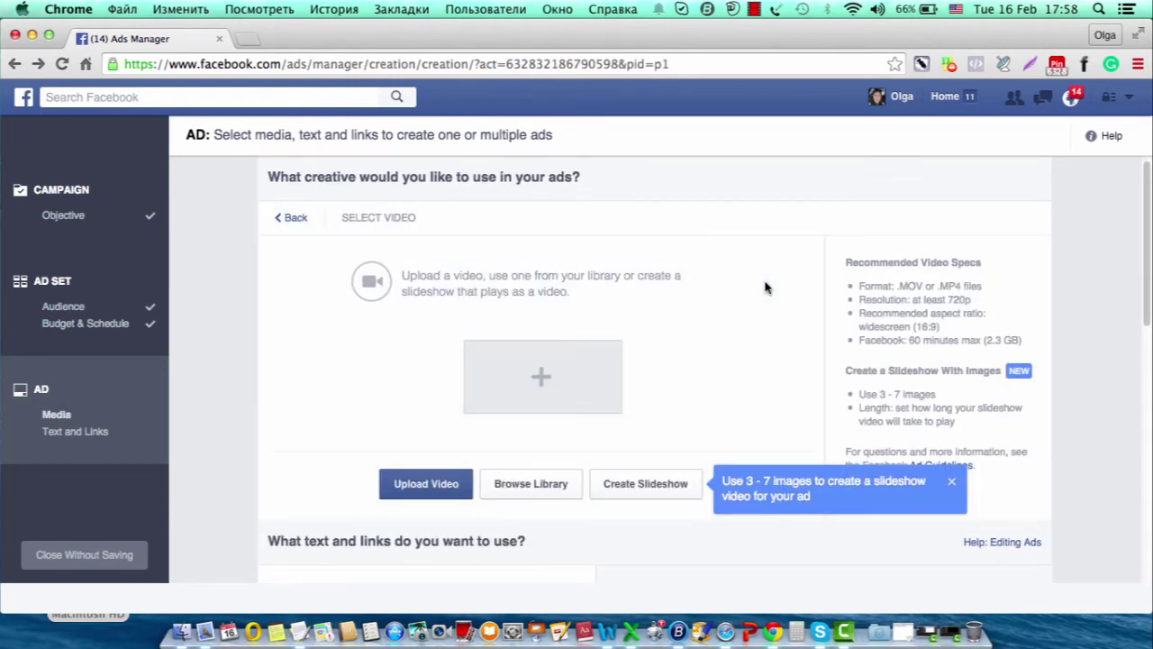
{"action": "left_click", "coordinate": [950, 487]}
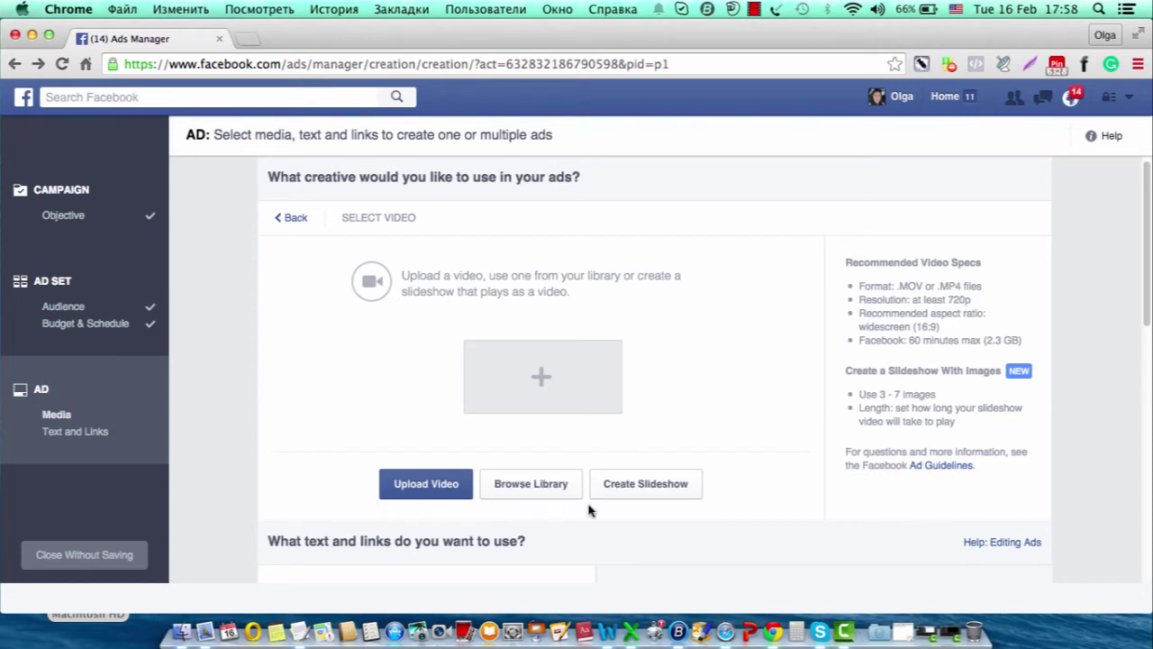
Step: Create a slideshow from seven Image Library pictures, including the desk-and-lamp and whiteboard images
{"action": "left_click", "coordinate": [645, 489]}
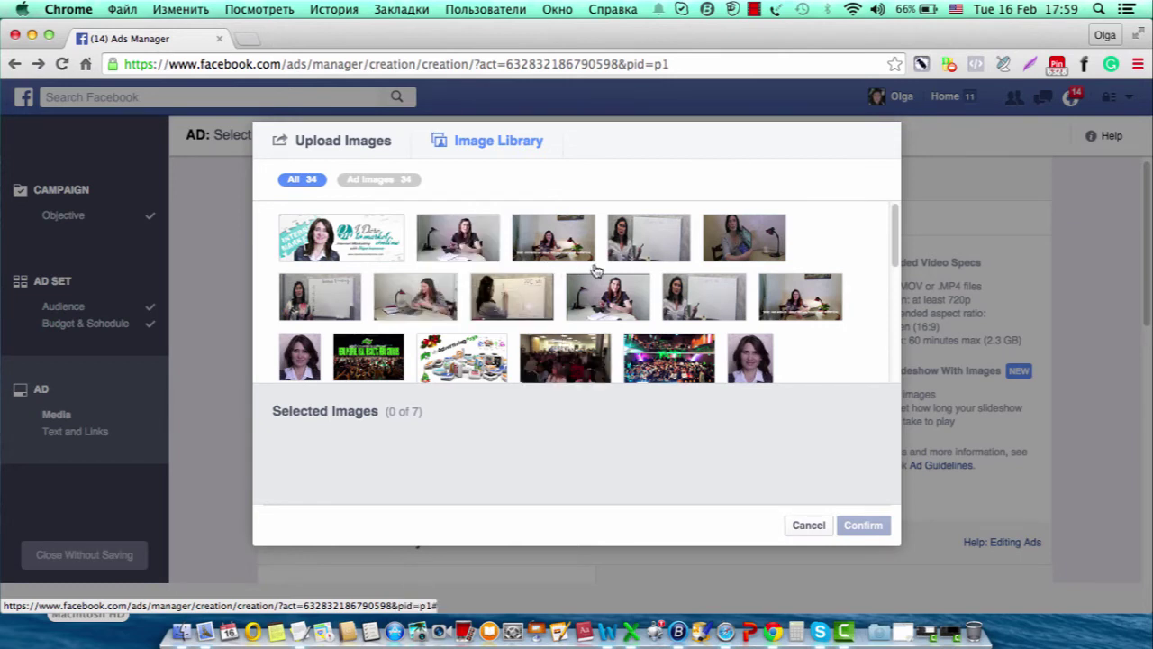
{"action": "left_click", "coordinate": [796, 300]}
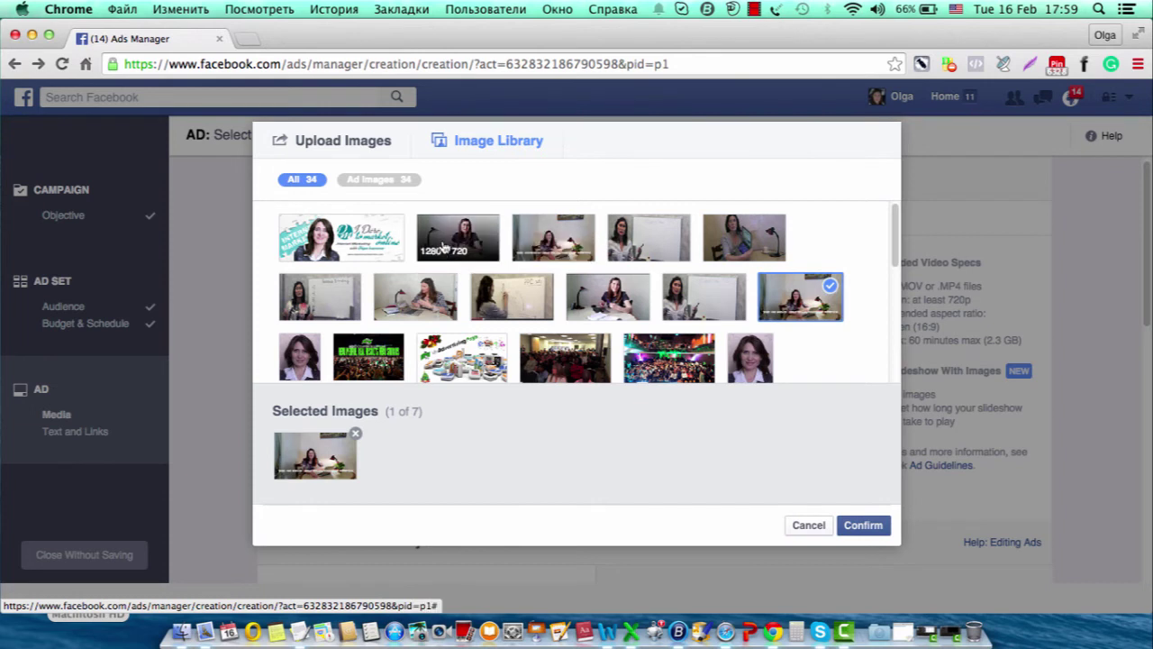
{"action": "left_click", "coordinate": [323, 301]}
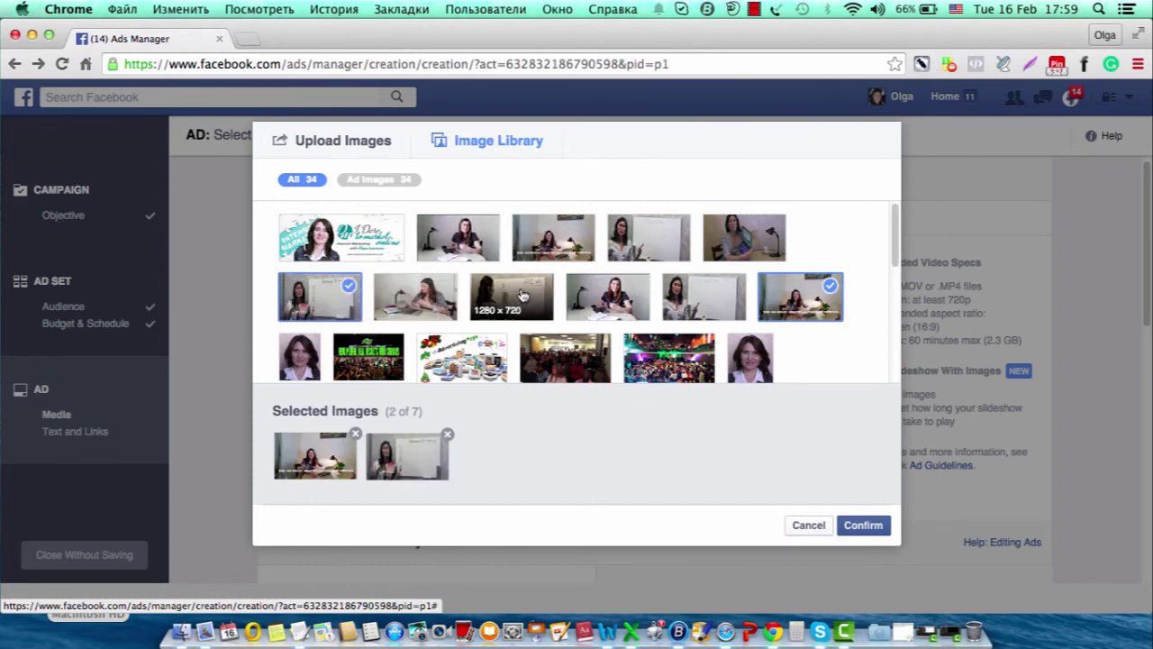
{"action": "left_click", "coordinate": [461, 241]}
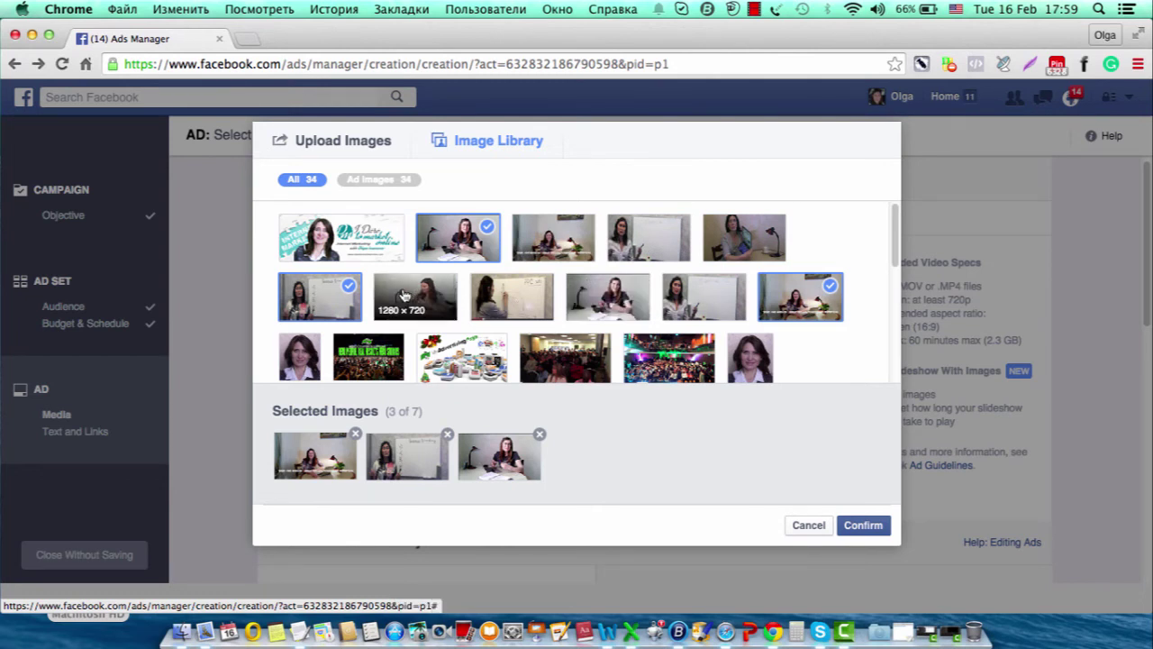
{"action": "left_click", "coordinate": [714, 237]}
{"action": "left_click", "coordinate": [403, 300]}
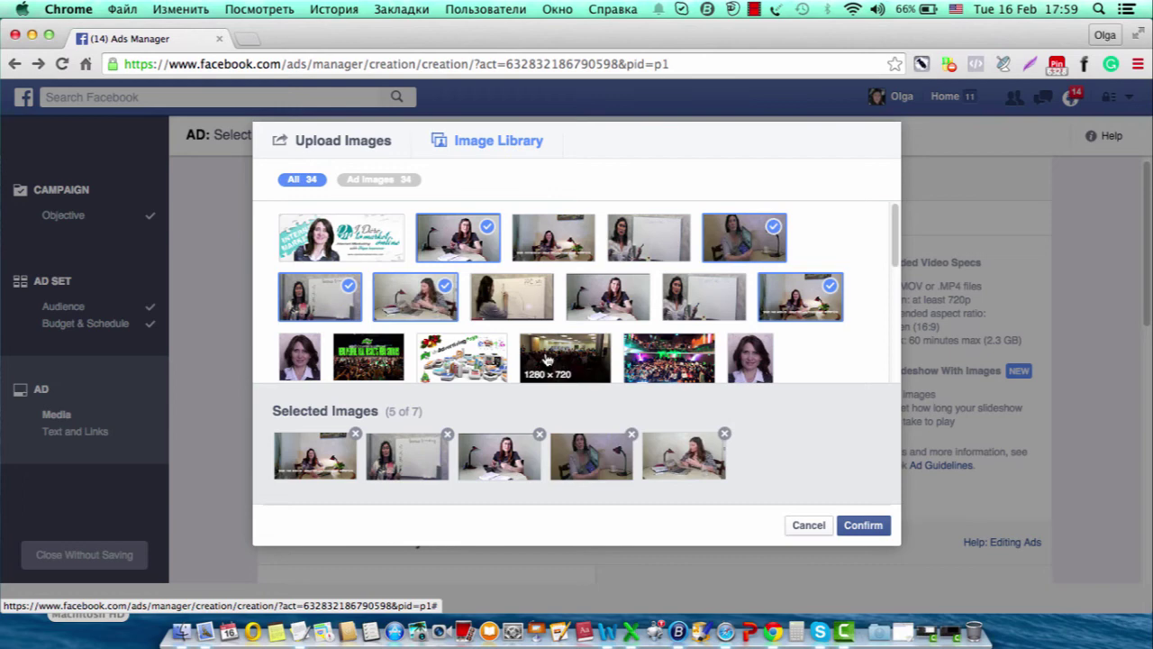
{"action": "left_click", "coordinate": [643, 239]}
{"action": "left_click", "coordinate": [699, 297]}
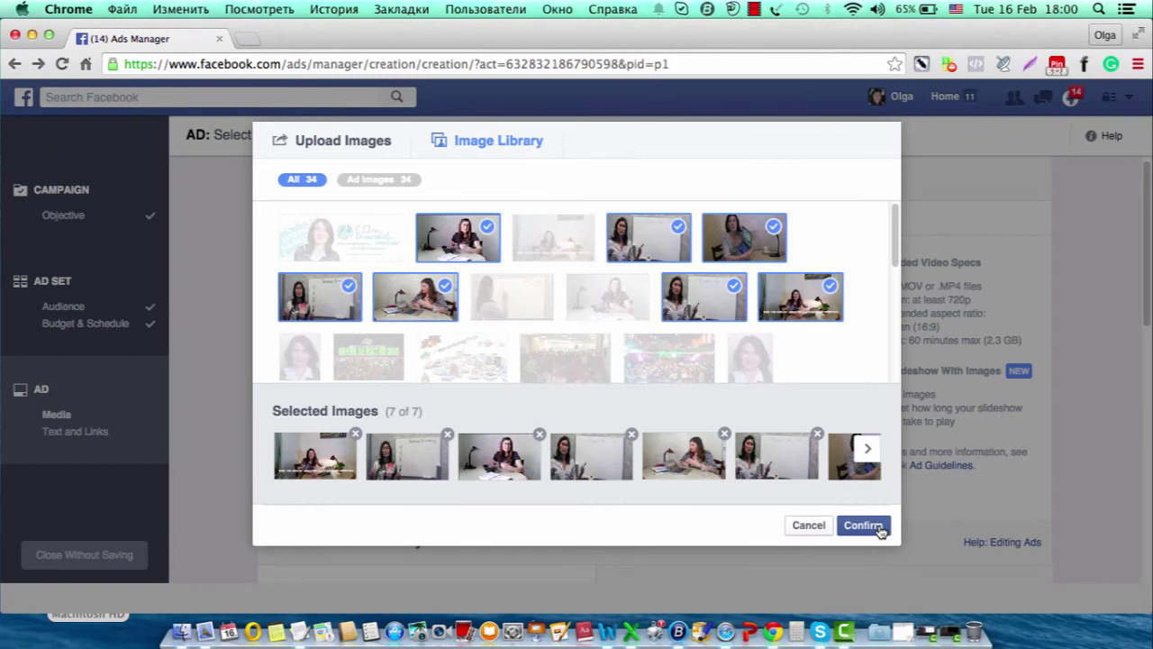
{"action": "left_click", "coordinate": [880, 529]}
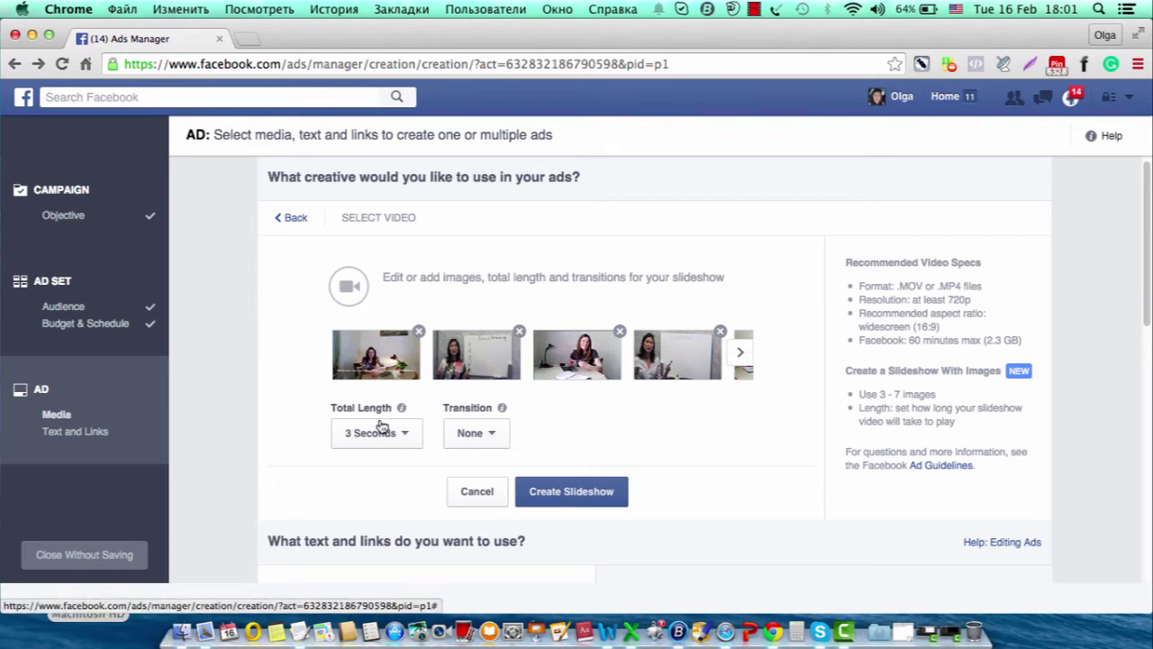
Step: Set the slideshow to 10 Seconds total length with Fade transitions and generate it
{"action": "left_click", "coordinate": [402, 442]}
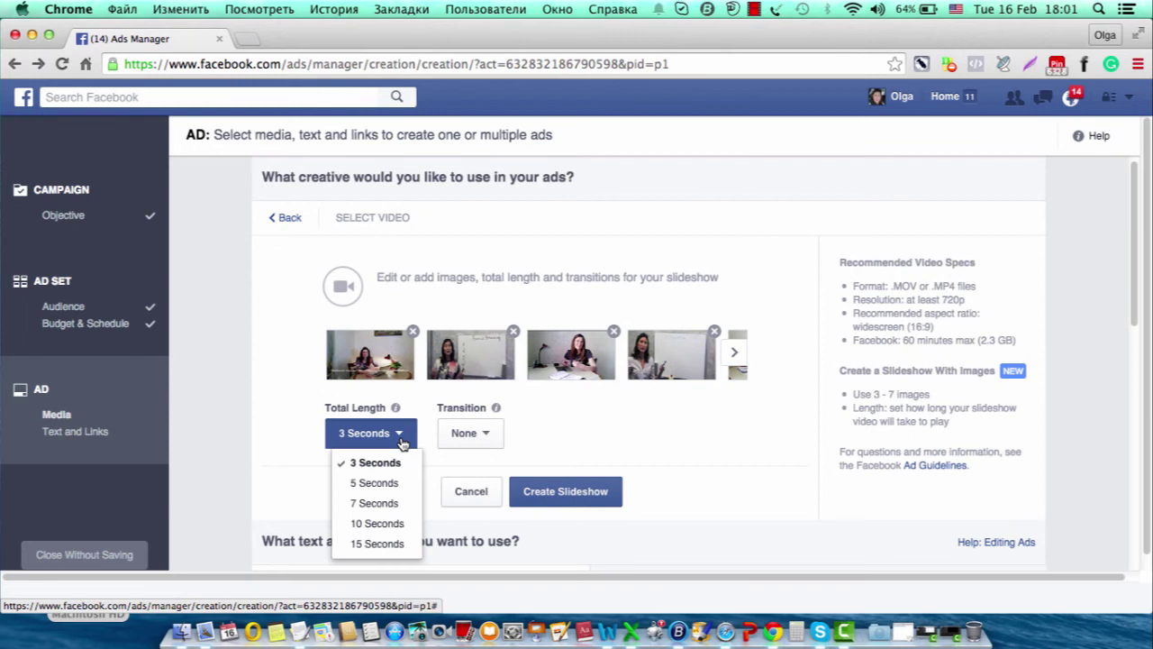
{"action": "left_click", "coordinate": [383, 522]}
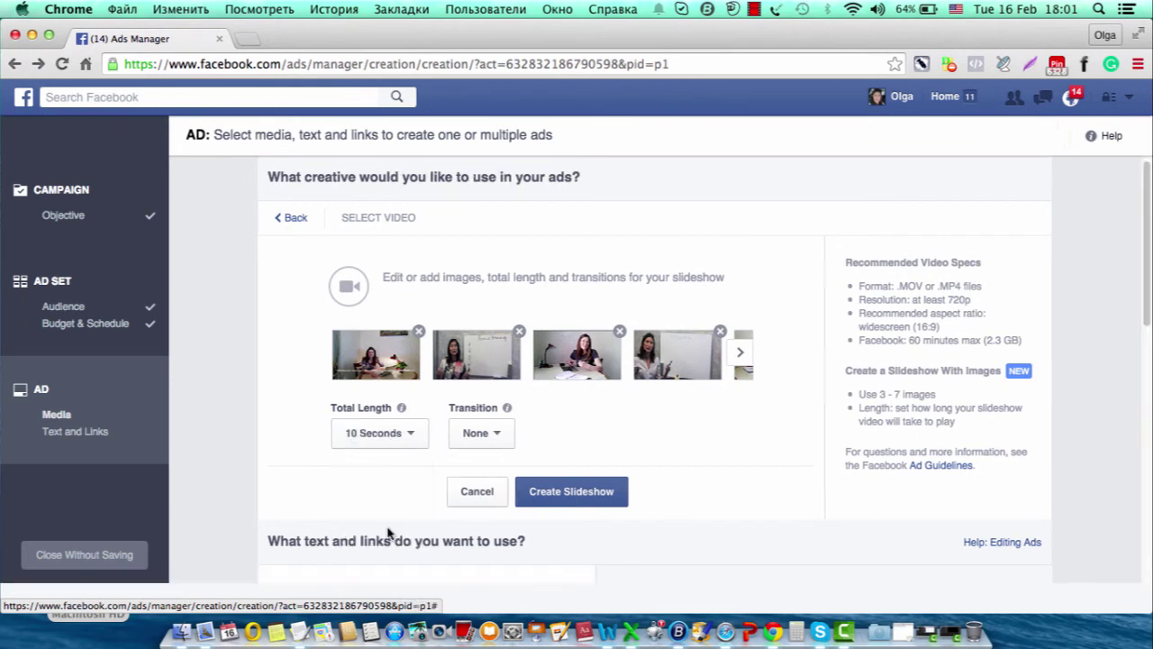
{"action": "left_click", "coordinate": [498, 429]}
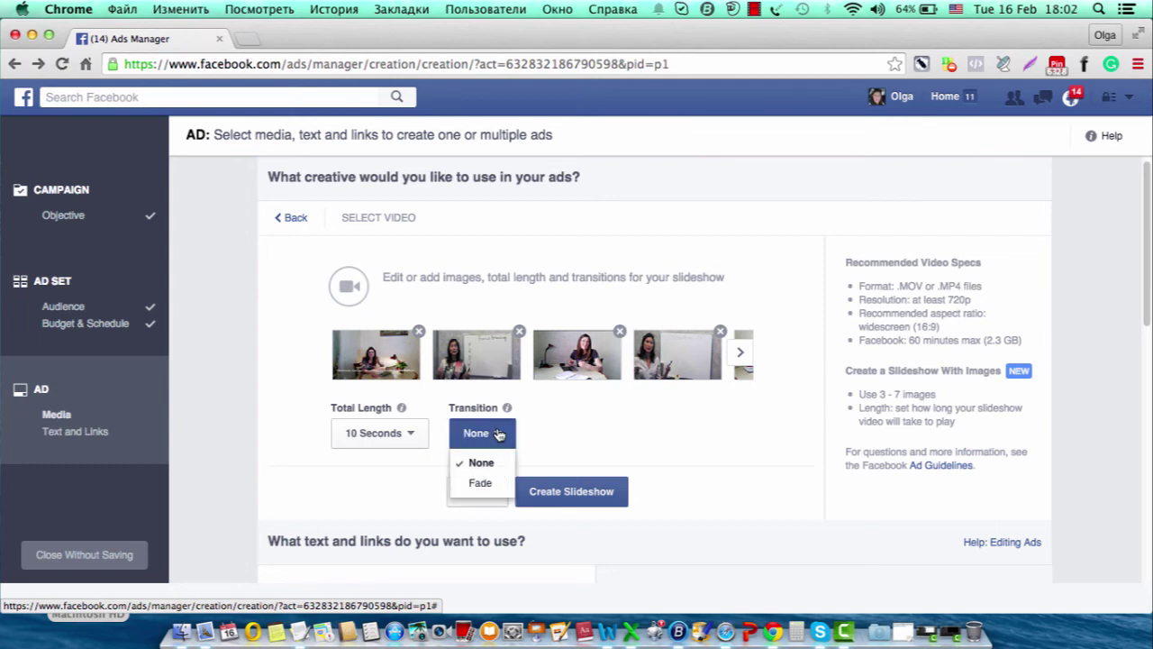
{"action": "left_click", "coordinate": [484, 482]}
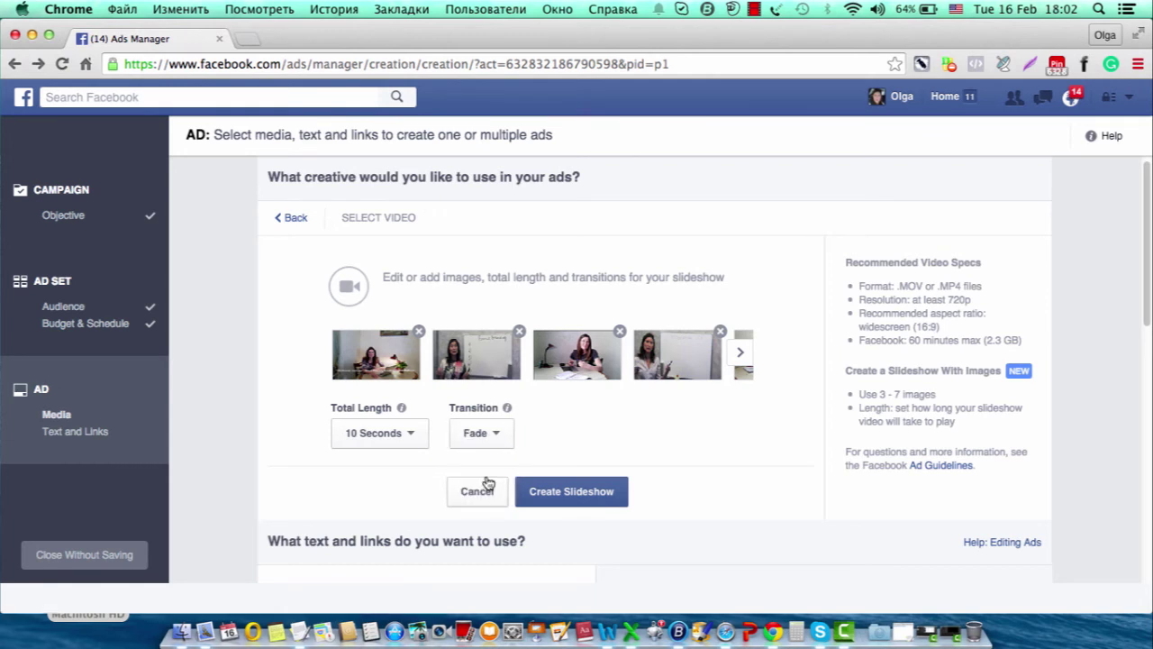
{"action": "left_click", "coordinate": [569, 492]}
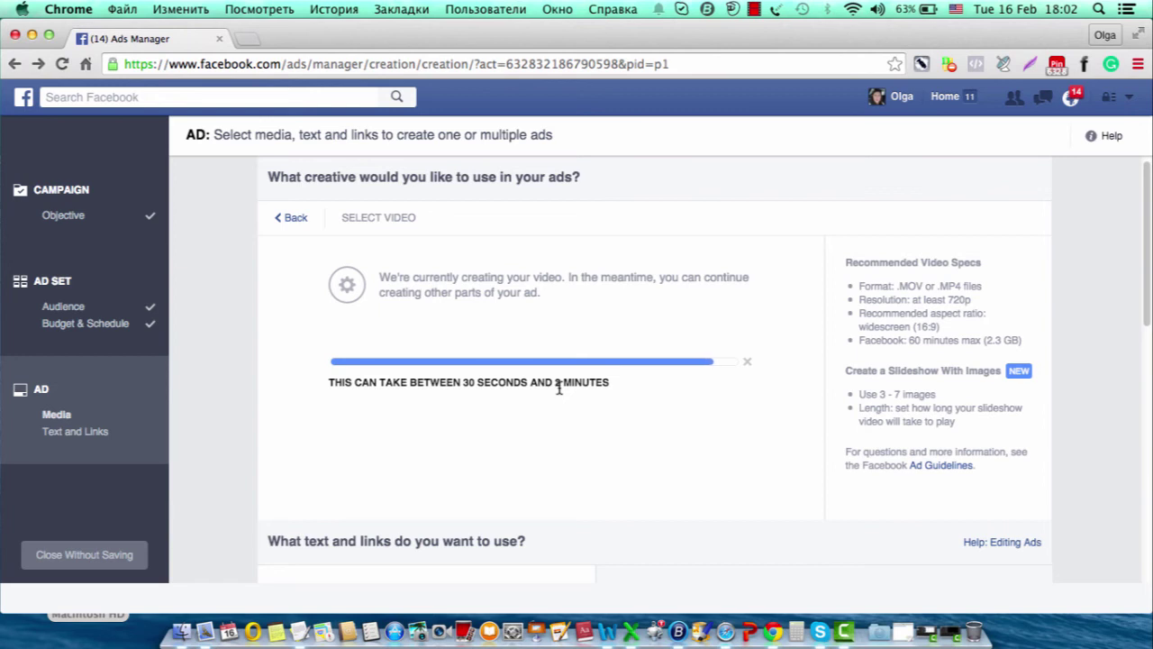
Step: Scroll down to the empty Text field under 'What text and links do you want to use?'
{"action": "scroll", "coordinate": [559, 388], "scroll_direction": "down", "scroll_amount": 2}
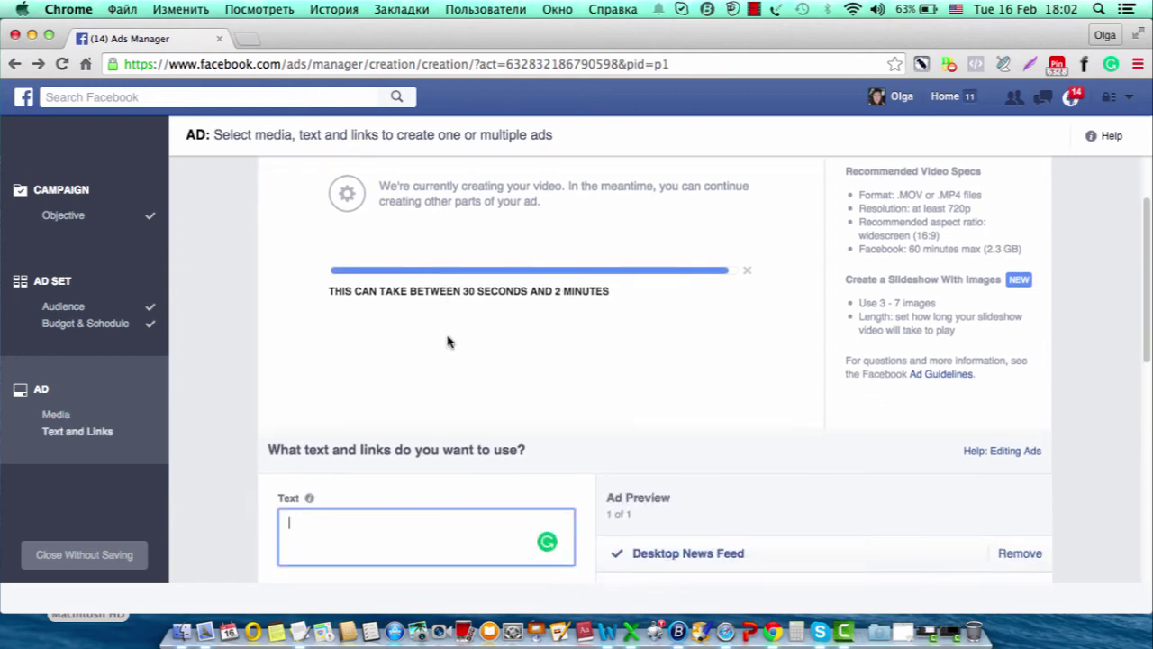
{"action": "scroll", "coordinate": [449, 340], "scroll_direction": "down", "scroll_amount": 4}
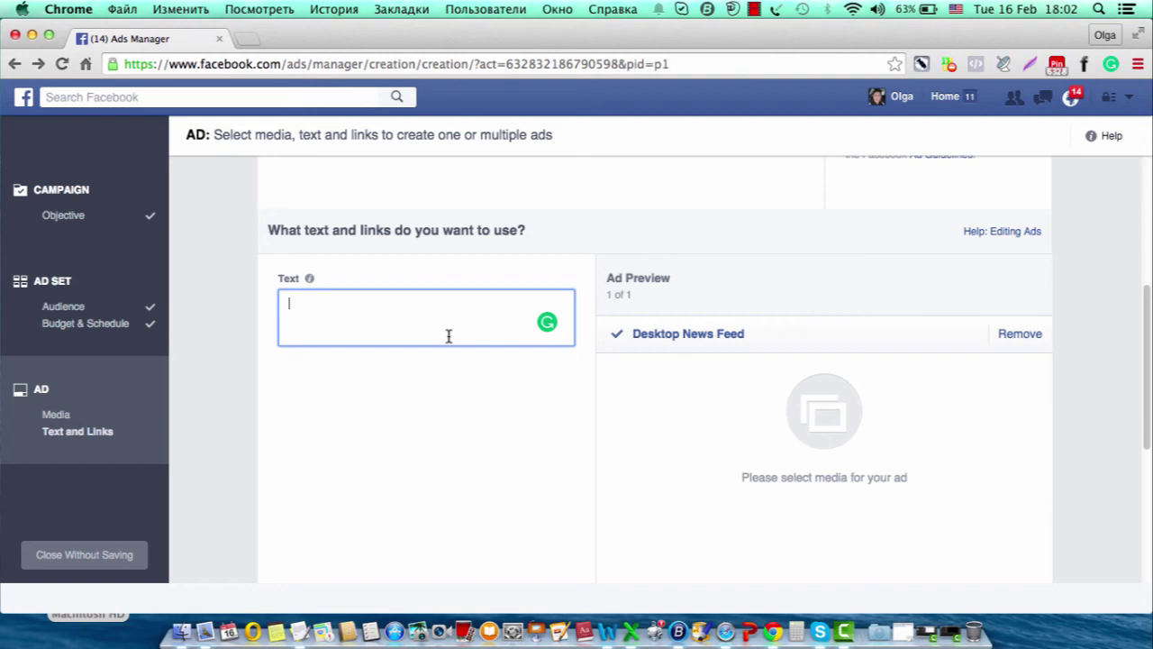
Step: Replace the mistyped 'Quci' with the pasted ad sentence and check the video preview
{"action": "type", "text": "Quci"}
{"action": "key", "text": "super+a"}
{"action": "type", "text": "Quick Affiliate Marketing Tips To Help Your Online Business"}
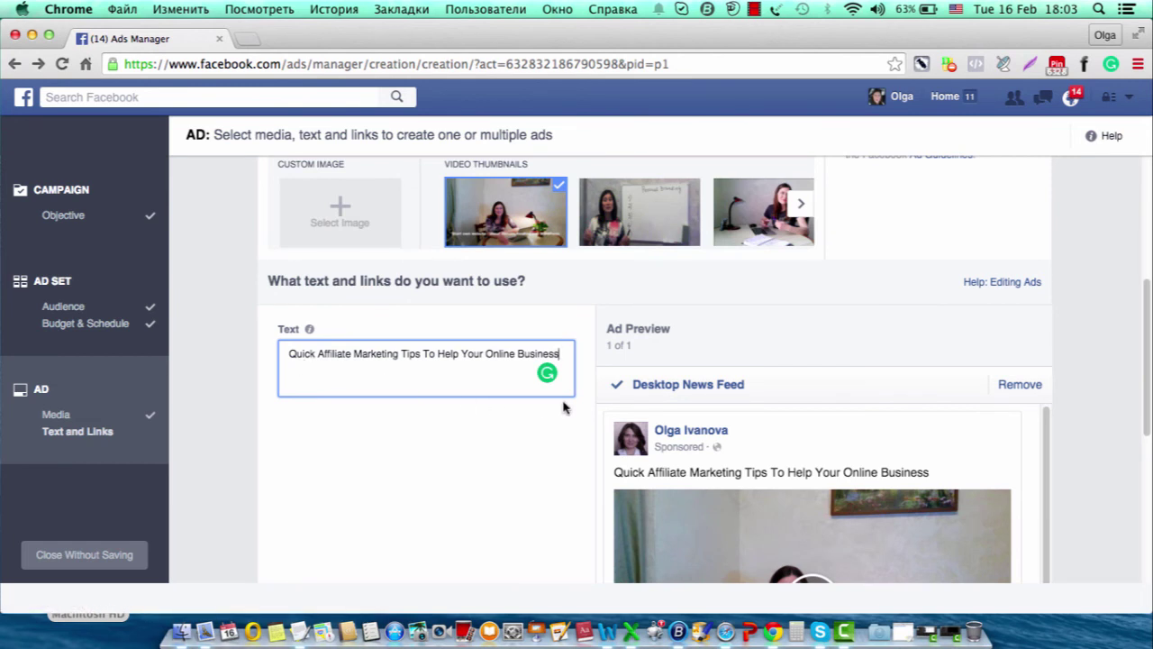
{"action": "scroll", "coordinate": [772, 456], "scroll_direction": "down", "scroll_amount": 1}
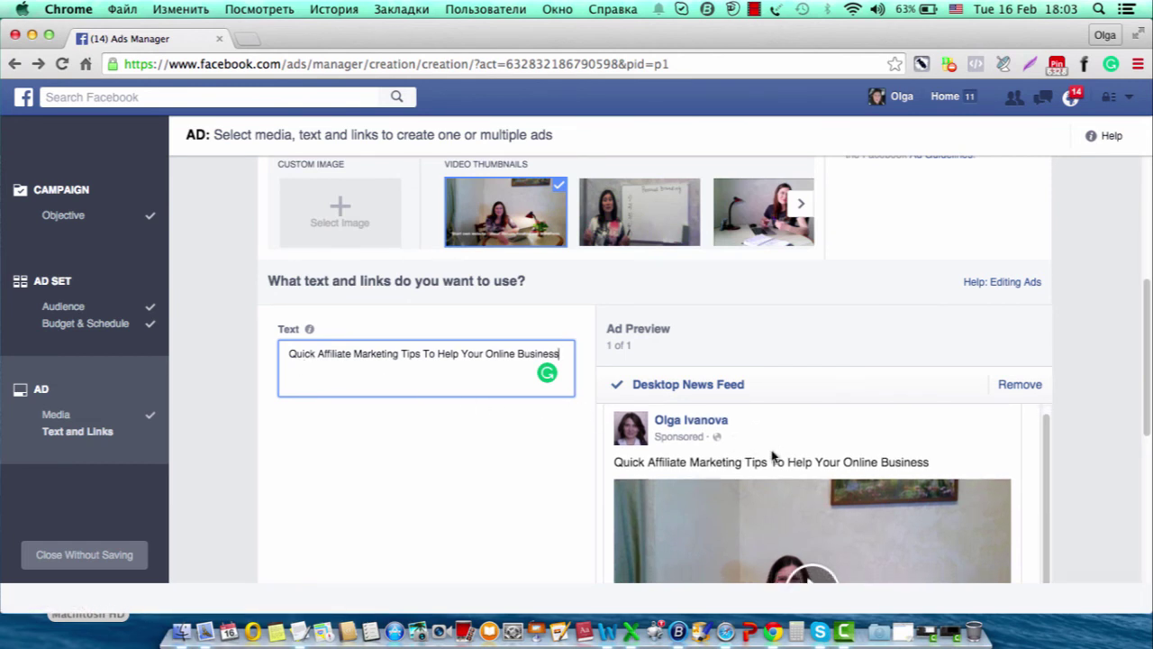
{"action": "left_click_drag", "start_coordinate": [1145, 391], "coordinate": [1150, 465]}
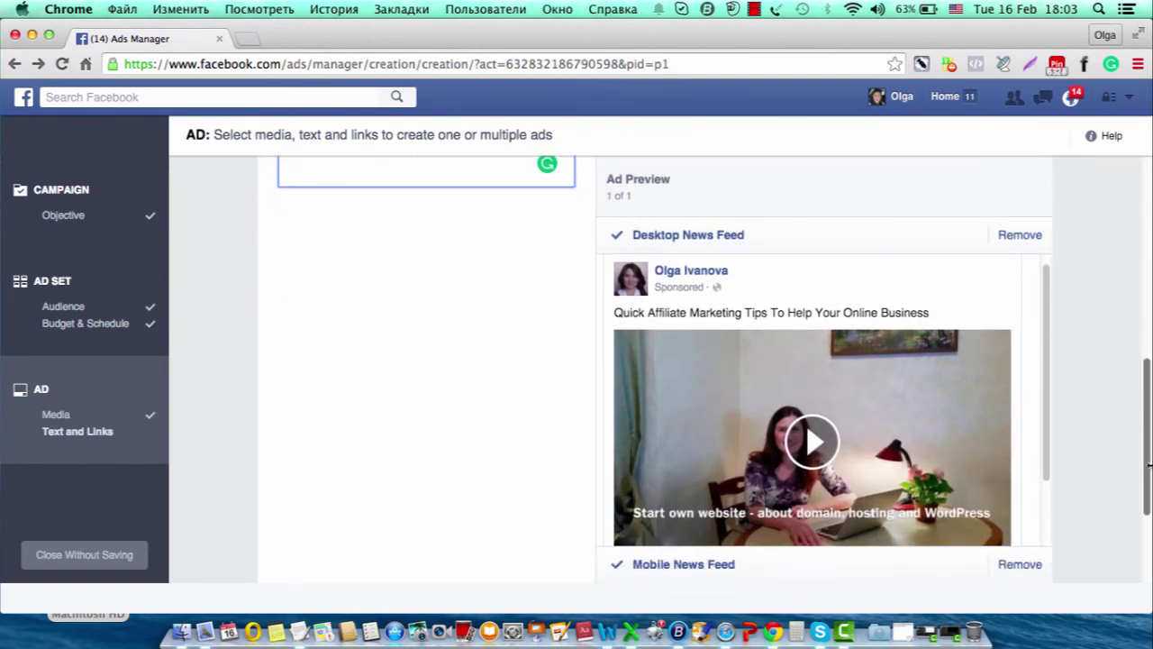
{"action": "left_click", "coordinate": [812, 441]}
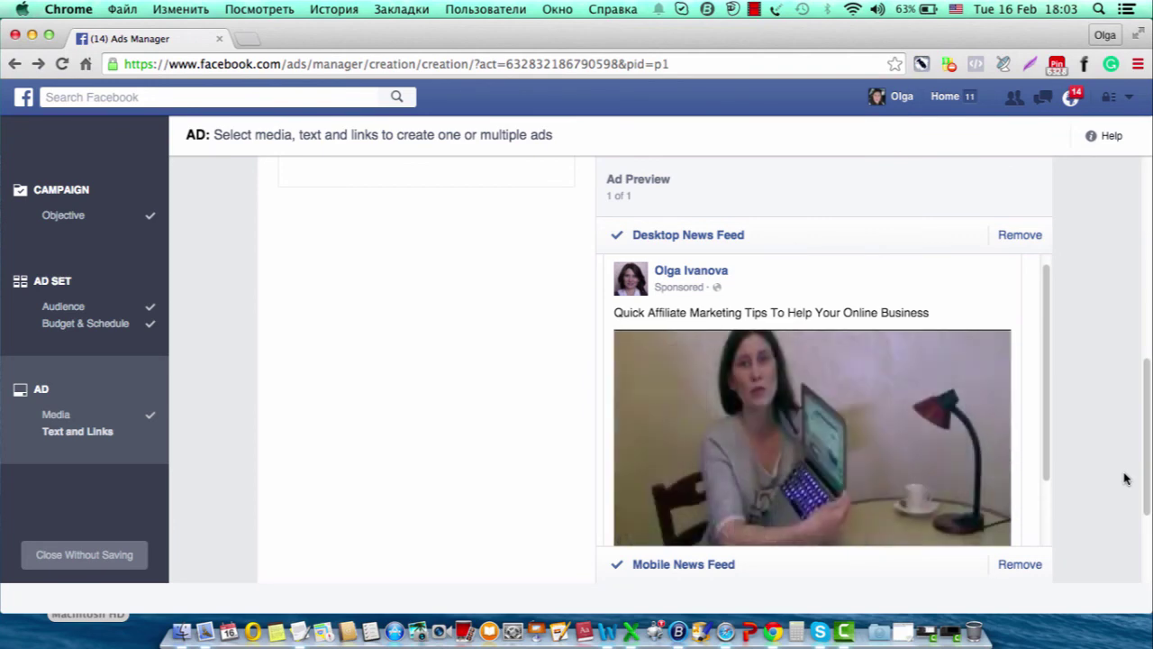
{"action": "scroll", "coordinate": [1124, 476], "scroll_direction": "down", "scroll_amount": 2}
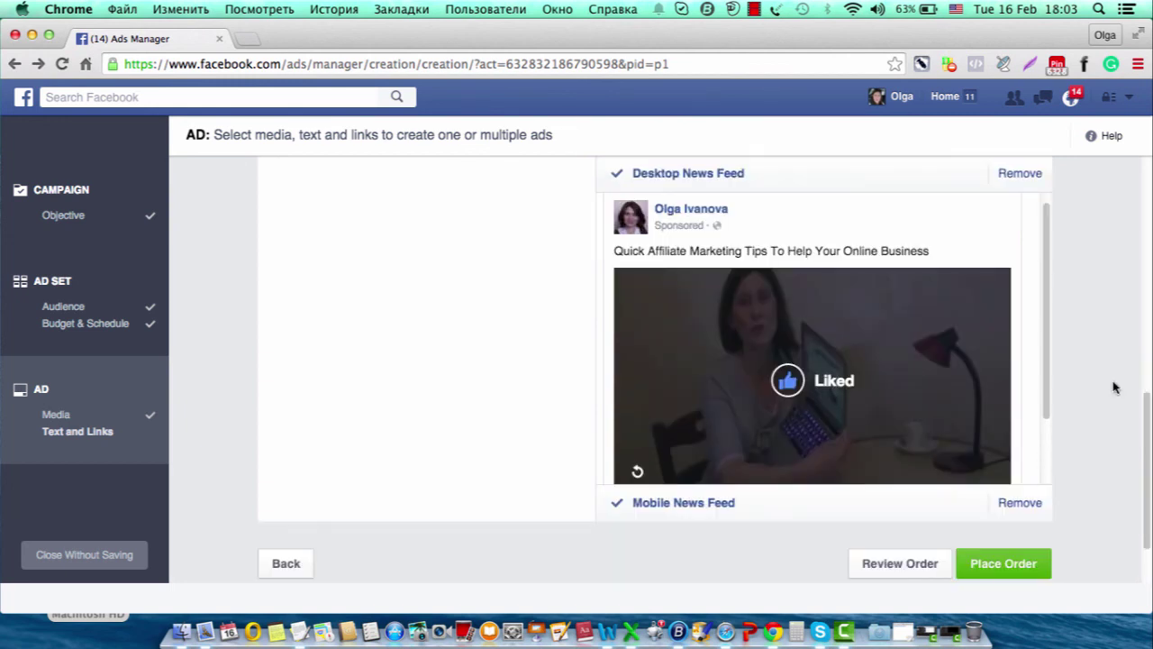